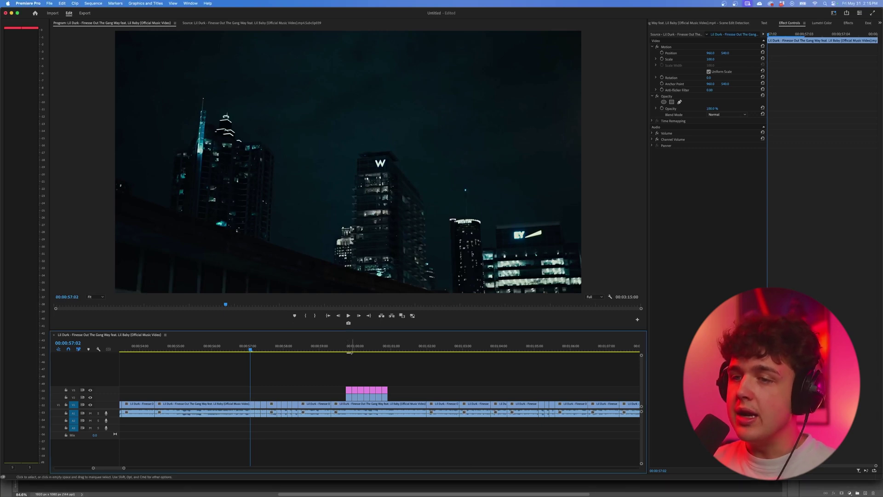
Step: Review the fast-cut clips between about 00:00:57:01 and 00:00:59:18 by scrubbing and playing the sequence
mouse_move(350, 353)
left_mouse_down()
mouse_move(392, 354)
mouse_move(346, 360)
left_mouse_up()
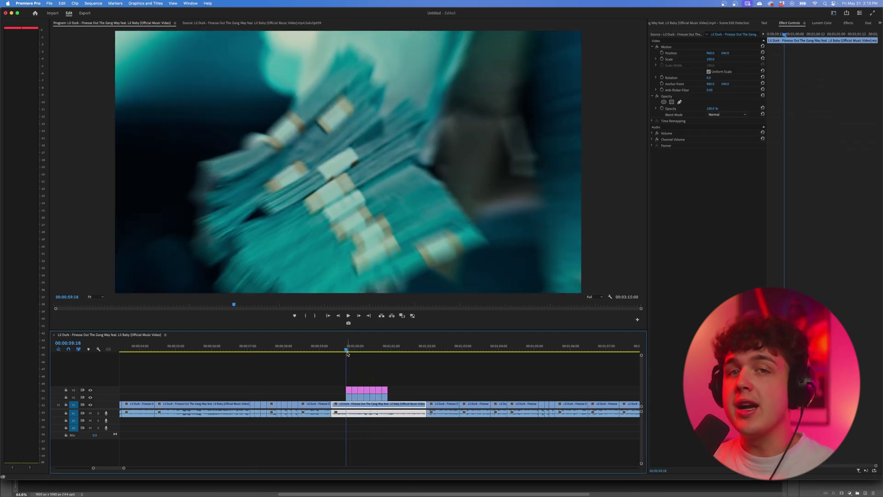
left_click(252, 347)
mouse_move(252, 348)
left_mouse_down()
mouse_move(297, 355)
mouse_move(250, 358)
left_mouse_up()
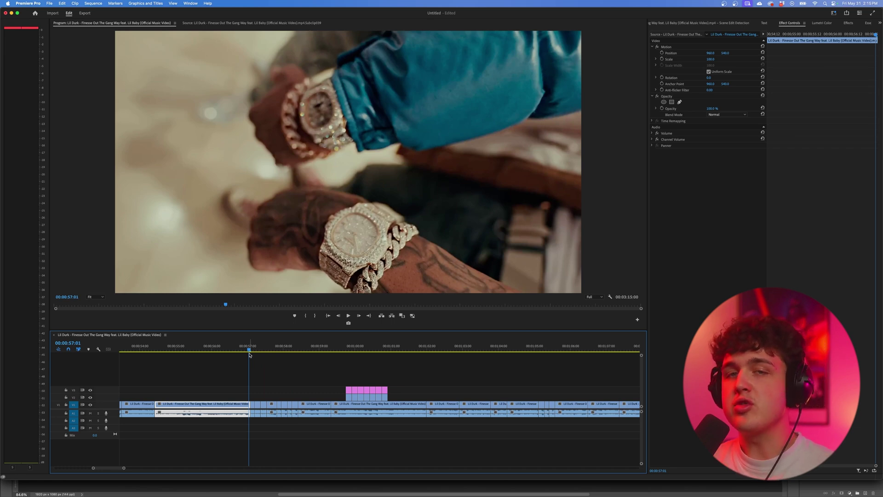
key("space")
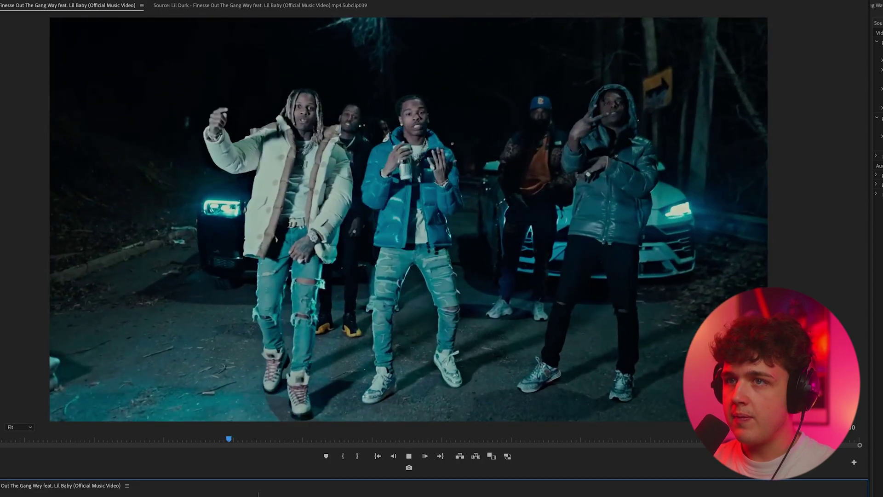
key("space")
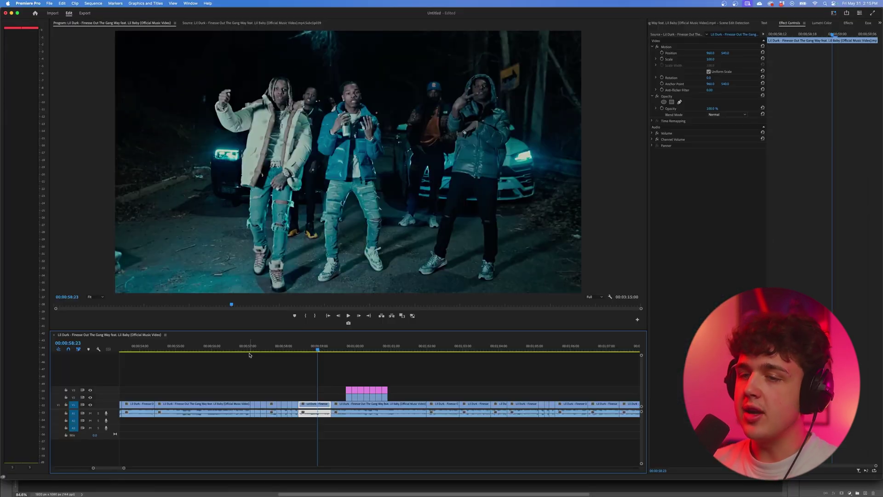
left_click(249, 354)
key("=")
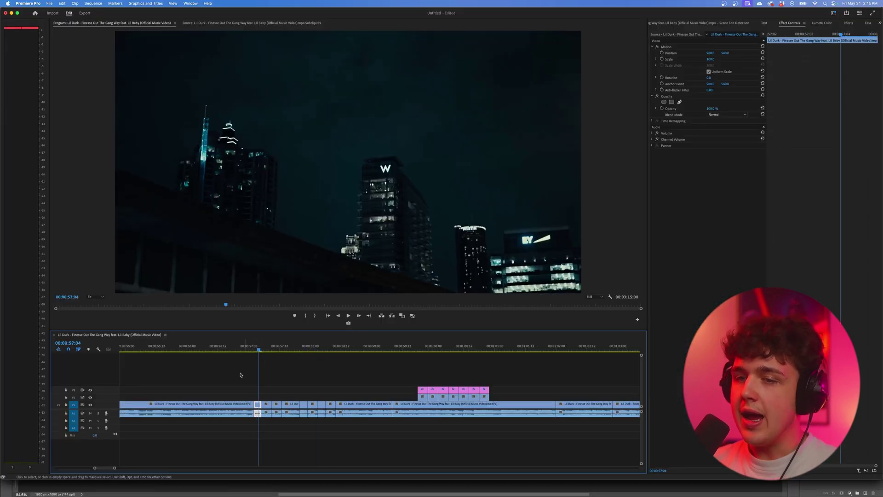
key("=")
left_click_drag(258, 347, 350, 346)
Step: Create a new adjustment layer in the project with the default settings
left_click(879, 24)
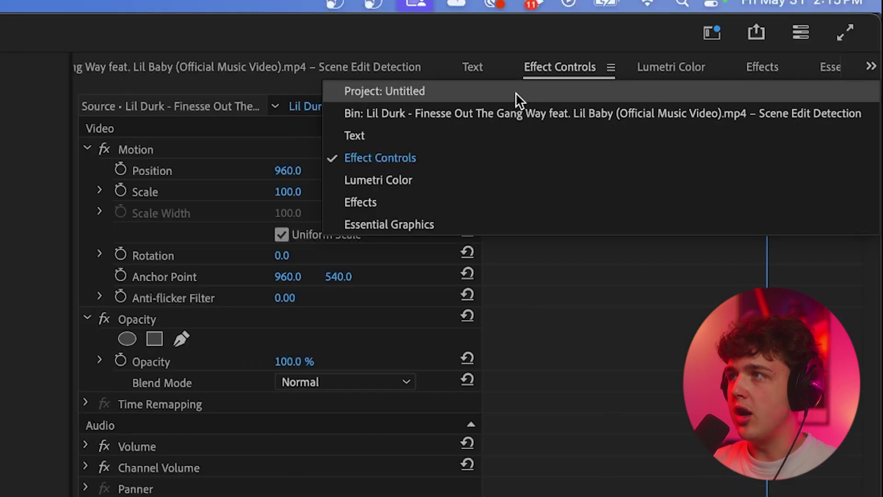
left_click(516, 93)
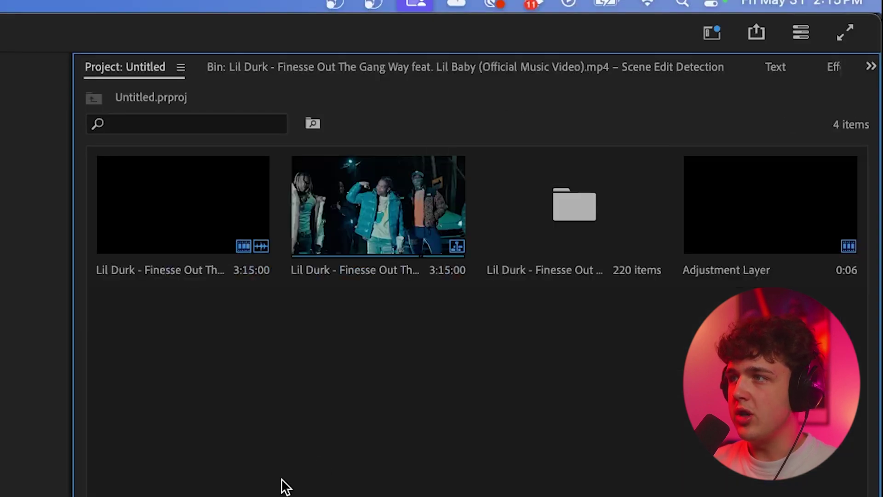
left_click(274, 395)
right_click(258, 41)
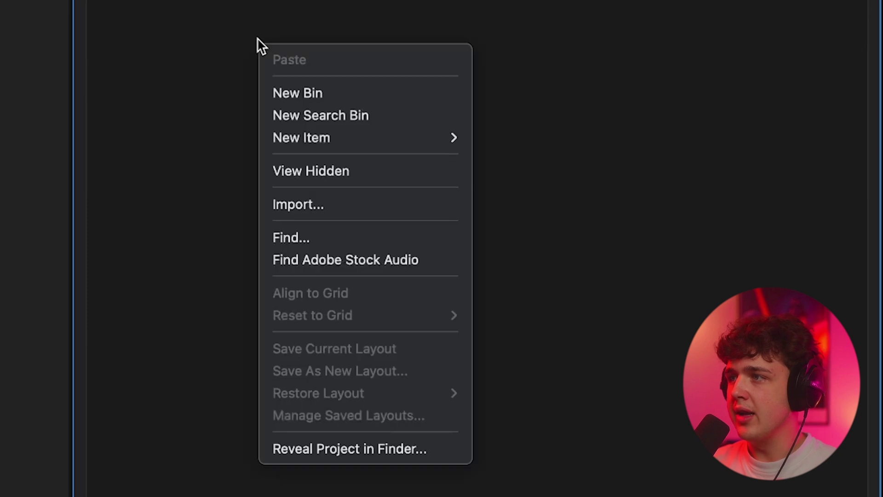
mouse_move(321, 137)
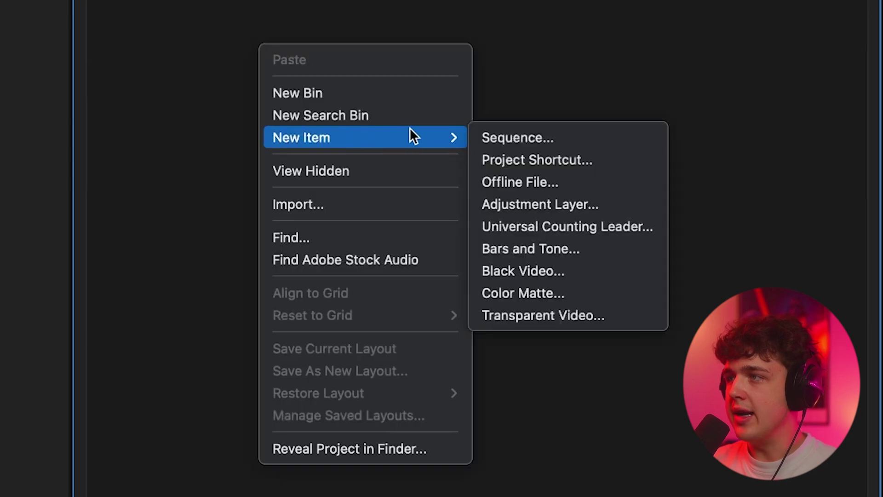
left_click(541, 207)
key("Return")
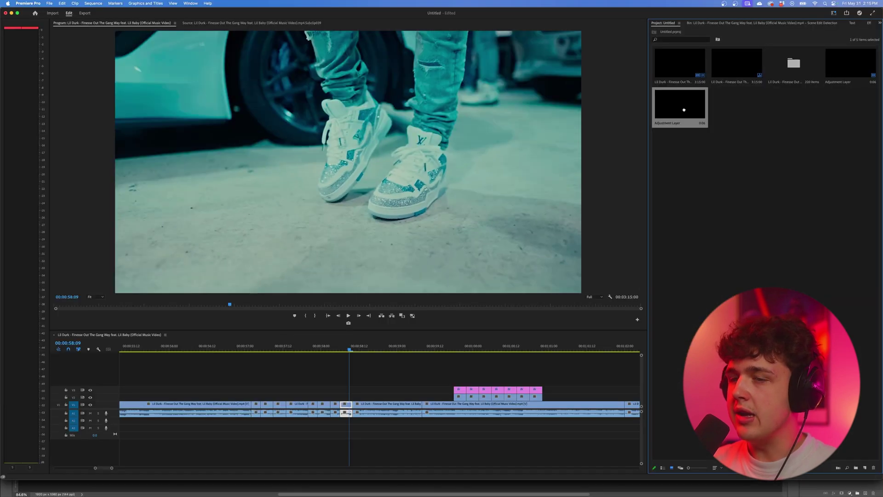
Step: Place the new adjustment layer on V2 and fit a copy of it over each of the eight short clips
left_click_drag(676, 113, 318, 399)
scroll(255, 405, "up", 3)
left_click_drag(329, 398, 387, 400)
left_click_drag(407, 399, 390, 399)
left_click_drag(358, 399, 432, 399)
Step: Find the Transform video effect and apply it to the first adjustment layer on V2 at 00:00:57:03
left_click_drag(277, 350, 251, 352)
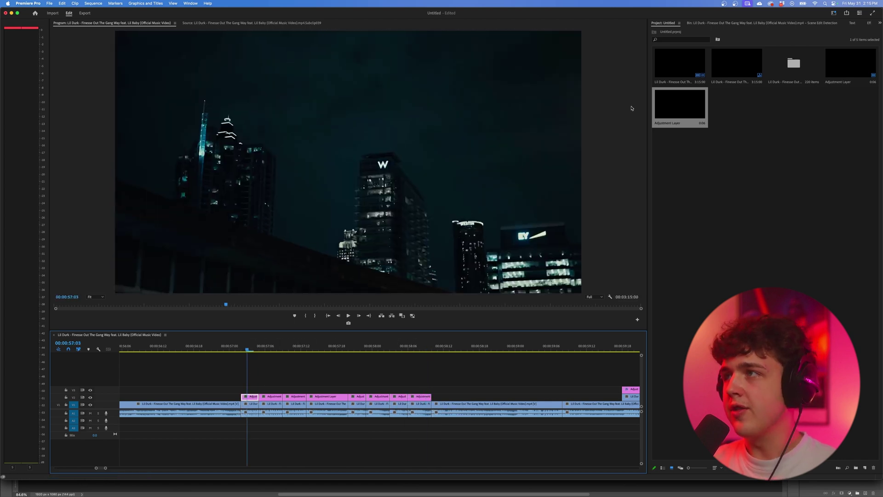
left_click(870, 23)
left_click(881, 23)
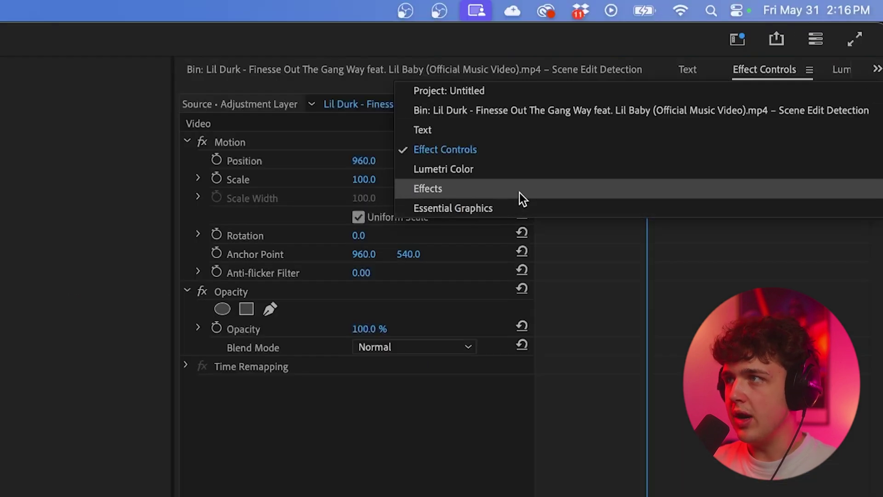
left_click(762, 63)
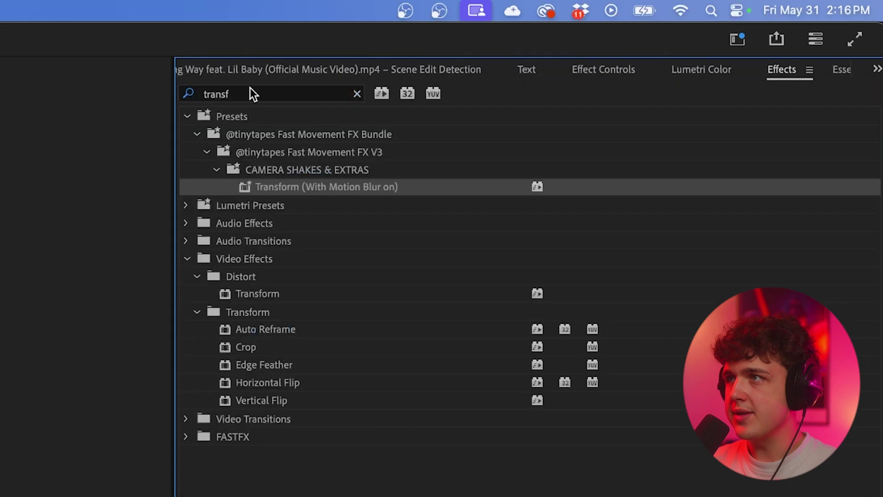
left_click(251, 88)
left_click_drag(290, 297, 400, 263)
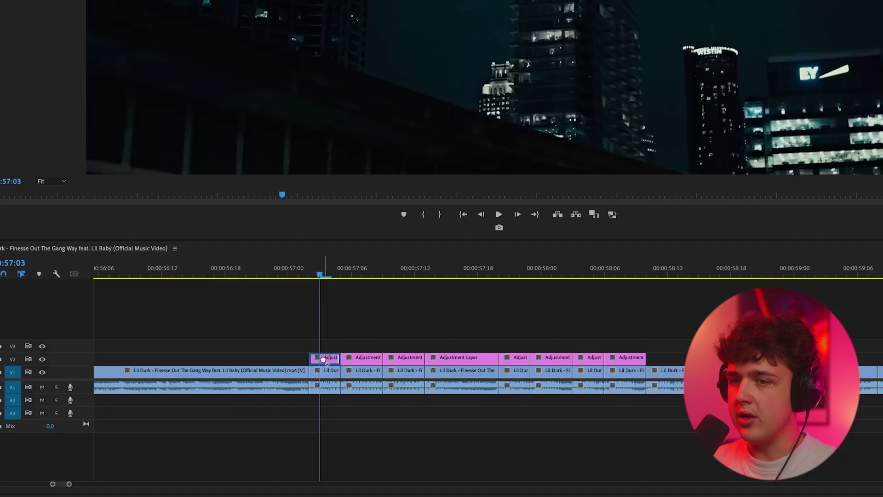
left_click_drag(324, 359, 325, 360)
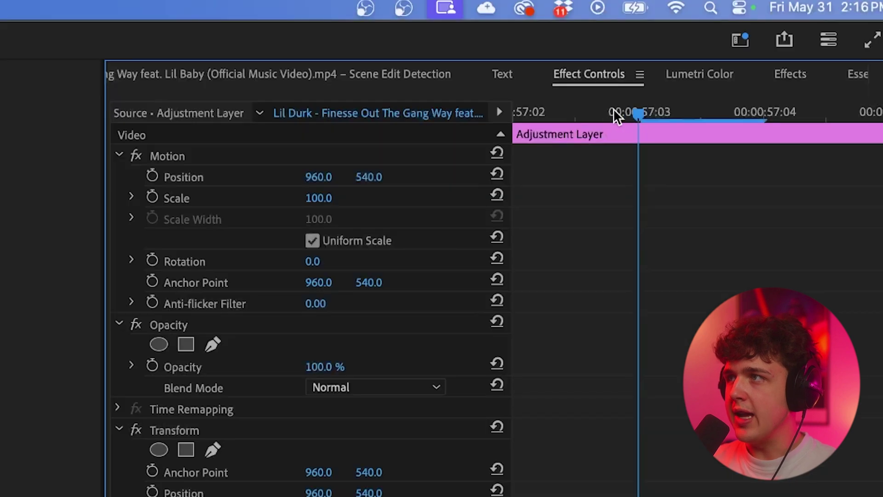
Step: Keyframe the Transform effect's Scale from 100 at the layer's start to 160 at 00:00:57:04
left_click_drag(614, 110, 496, 112)
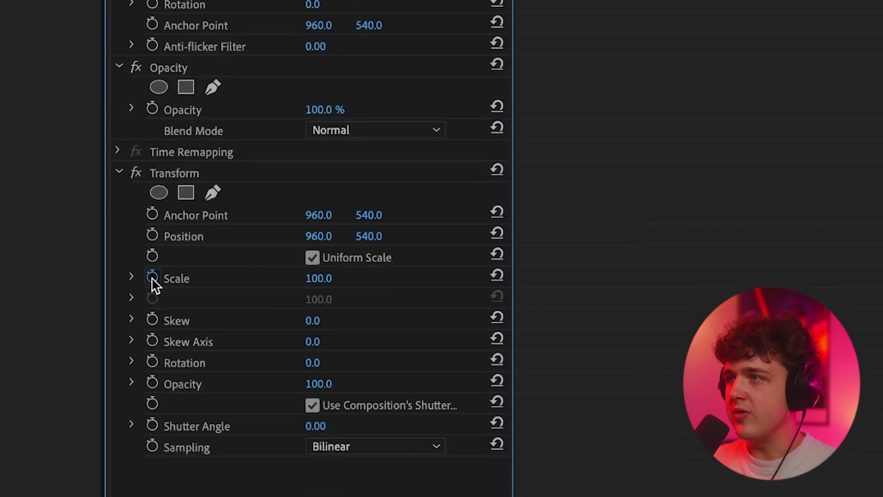
left_click(151, 277)
left_click_drag(733, 115, 852, 116)
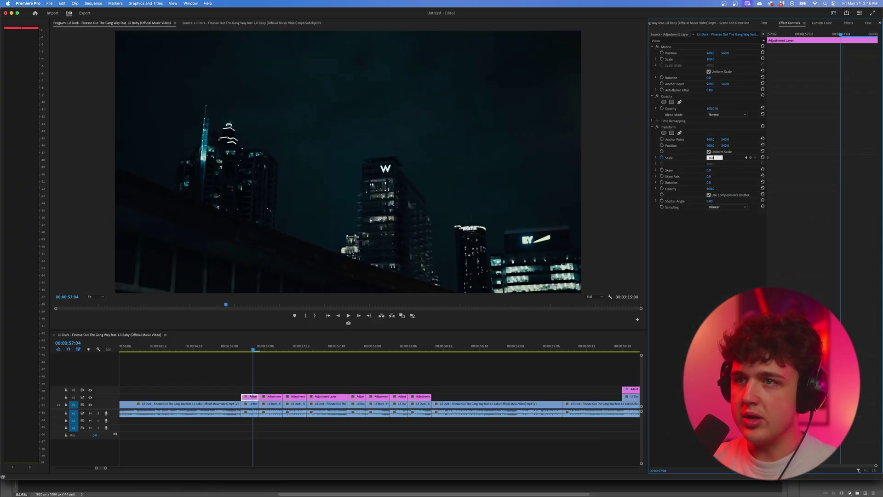
key("Return")
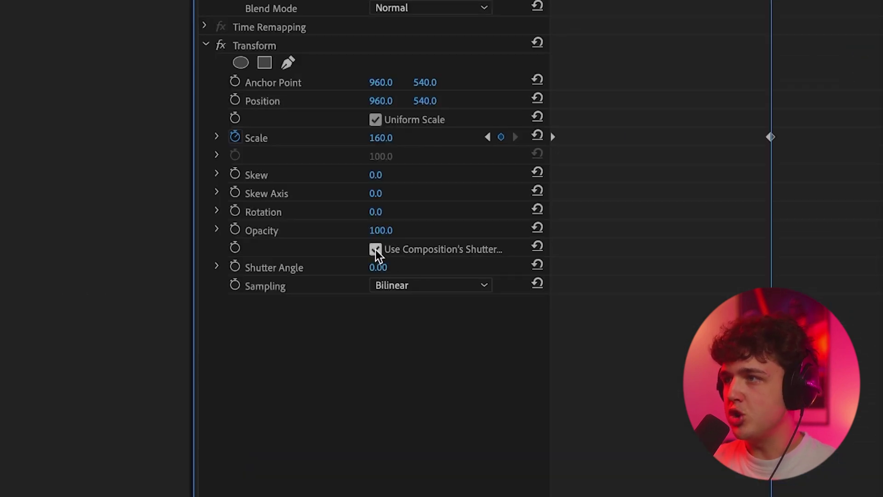
Step: Give the Transform effect its own Shutter Angle of 360 instead of the composition's, and move the 160 Scale keyframe to the layer's end
left_click(376, 250)
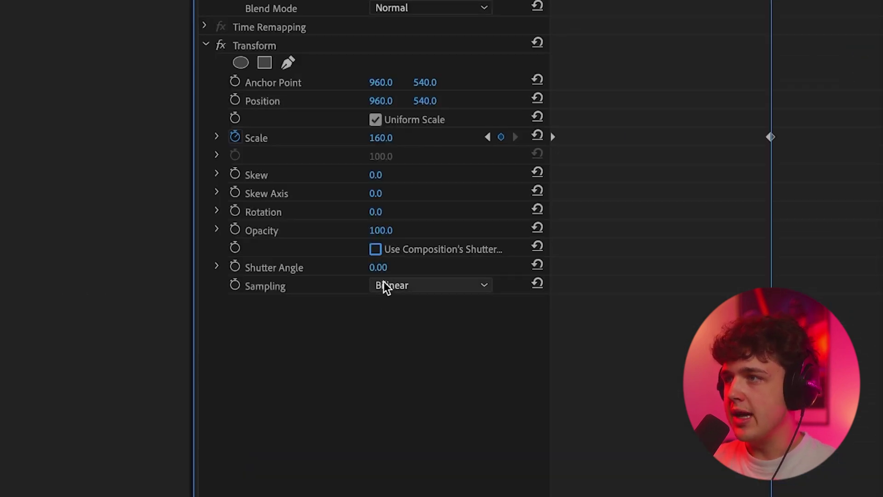
left_click_drag(381, 267, 441, 268)
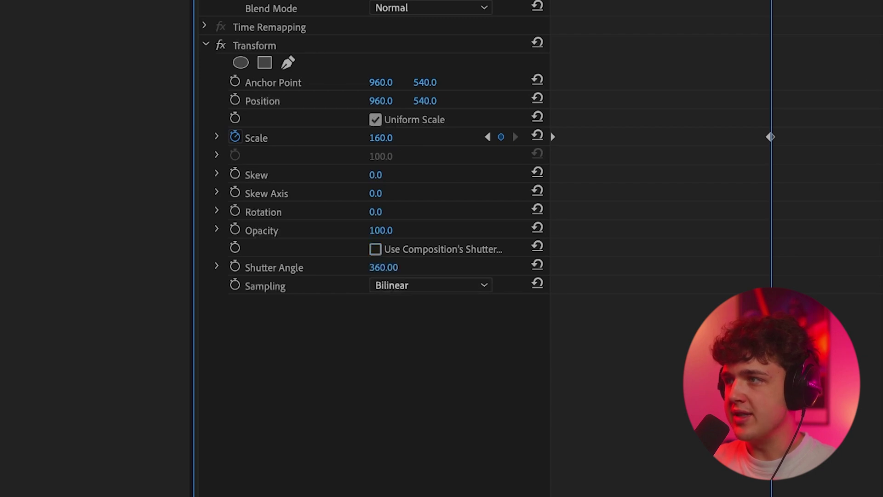
left_click_drag(771, 137, 878, 137)
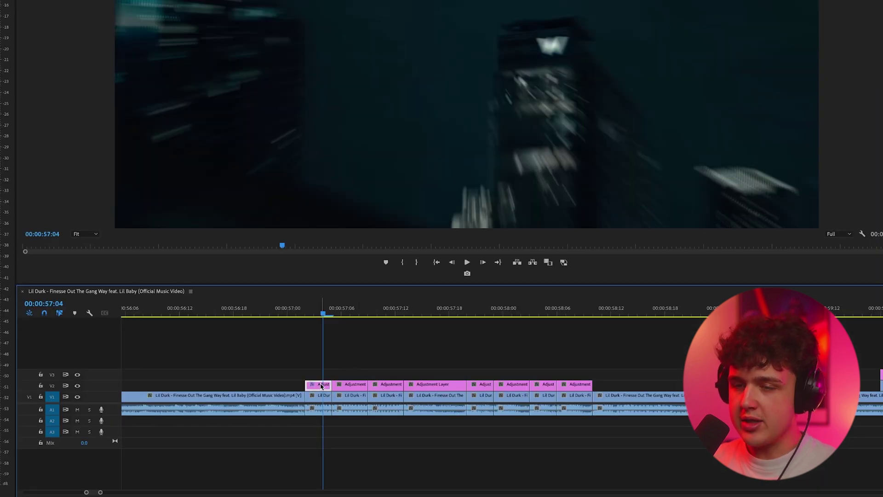
Step: Paste the first adjustment layer's Motion, Opacity and Transform attributes, with scaled attribute times, onto the remaining adjustment layers on V2
left_click_drag(638, 364, 360, 388)
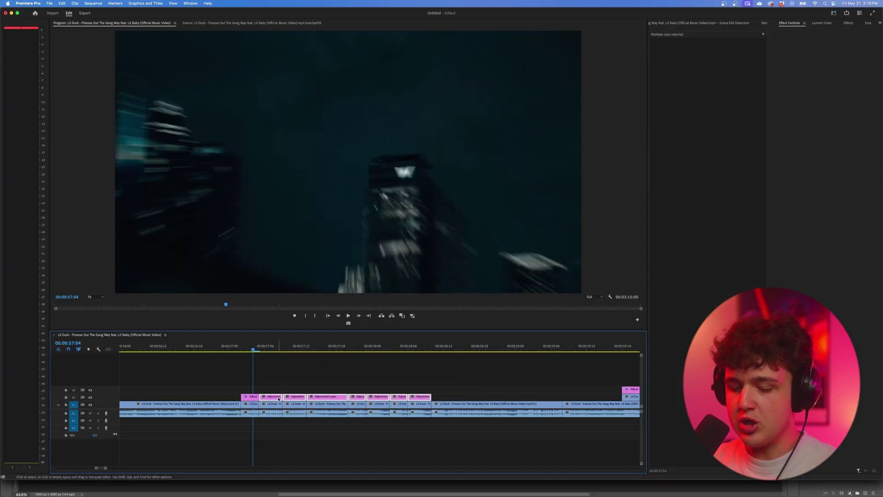
key("alt+super+v")
left_click(407, 197)
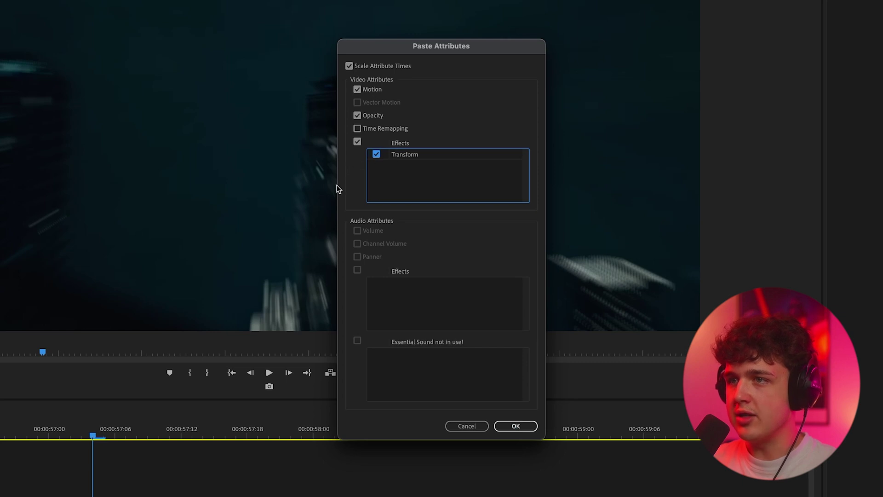
left_click(516, 425)
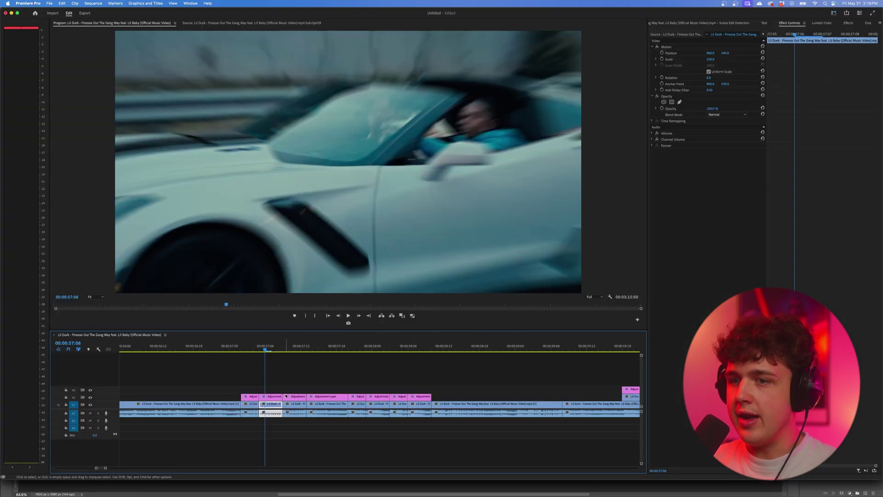
Step: Inspect the pasted Transform keyframes on the following adjustment layers and play back the zooming clips
left_click(130, 496)
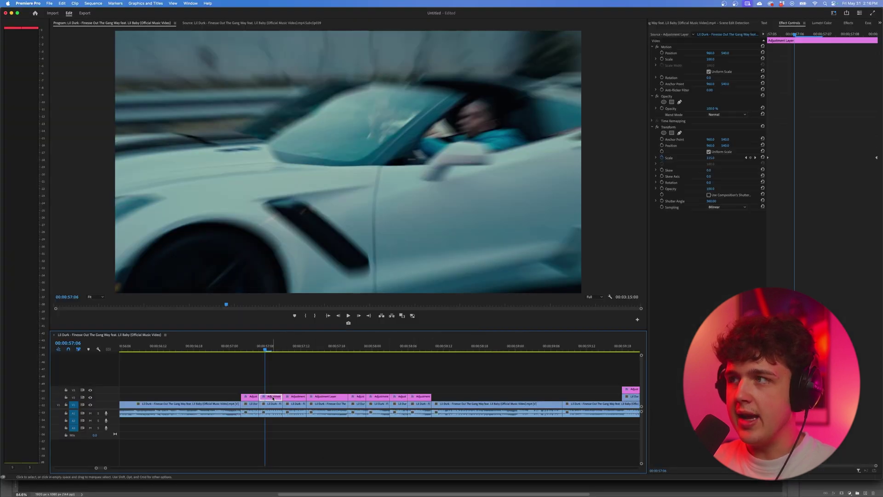
left_click(297, 397)
left_click_drag(244, 348, 223, 359)
key("space")
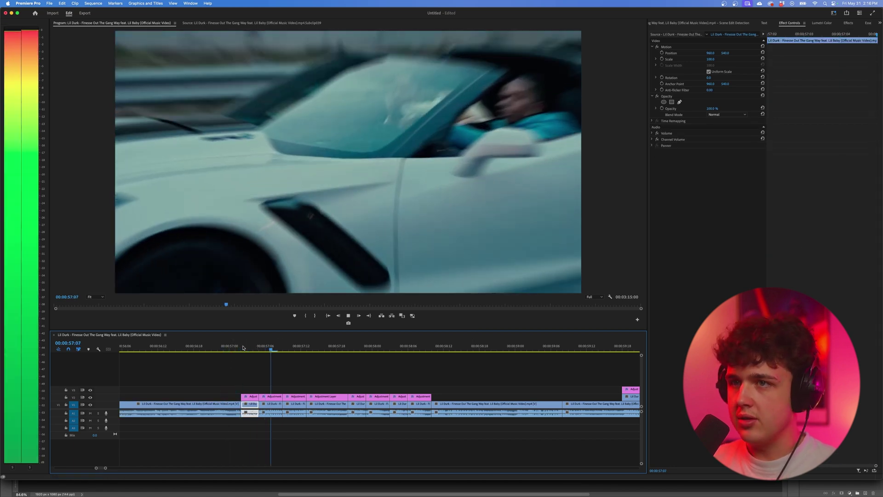
left_click(242, 348)
Step: Change the ending Scale keyframe's value on the money-stack clip's adjustment layer, keeping that keyframe at the layer's end
left_click_drag(244, 348, 336, 351)
left_click_drag(877, 157, 830, 162)
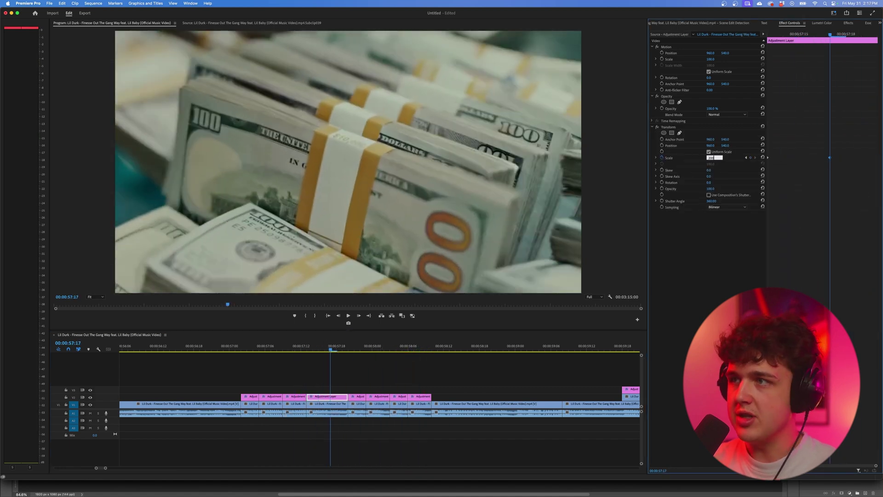
key("Return")
left_click_drag(829, 159, 876, 159)
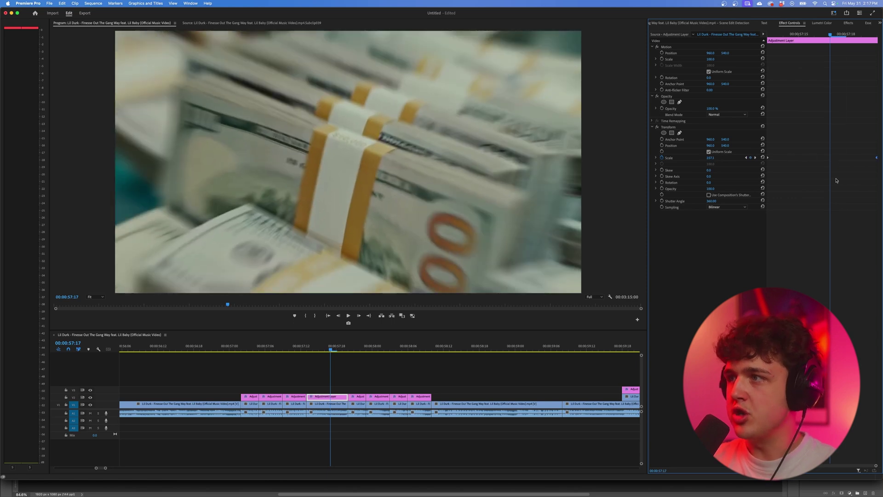
Step: Play the sequence from the first short clip to check the adjusted zoom on the money-stack shot
left_click_drag(313, 344, 241, 348)
key("space")
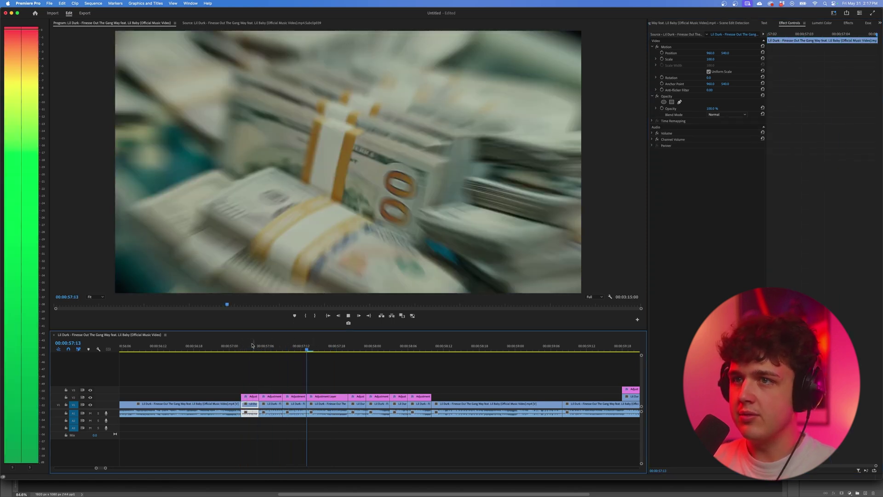
left_click(242, 349)
key("Down")
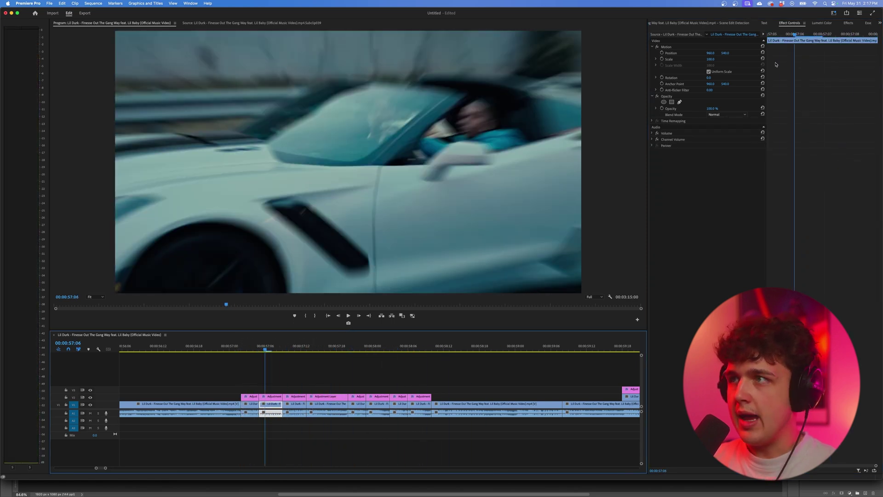
Step: Place four-frame copies of the adjustment layer above the V2 layers, each centred over a cut between the short clips
left_click(881, 23)
left_click(755, 30)
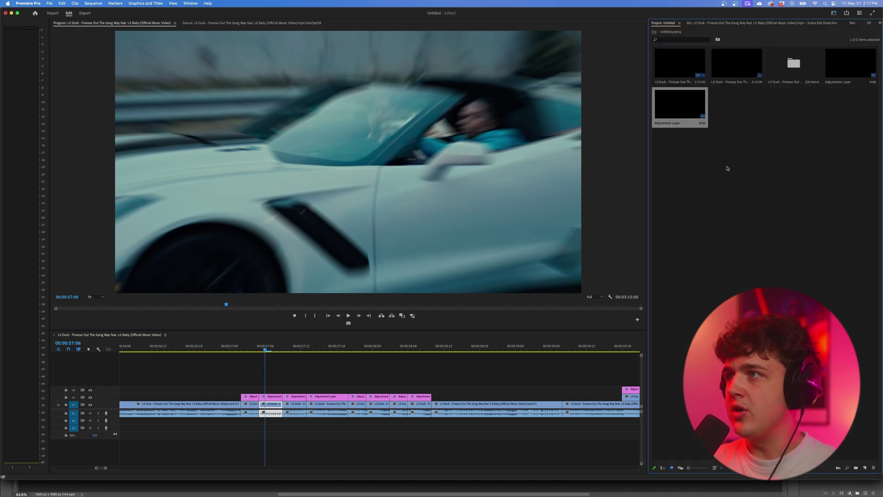
left_click_drag(680, 113, 245, 393)
key("=")
left_click(261, 349)
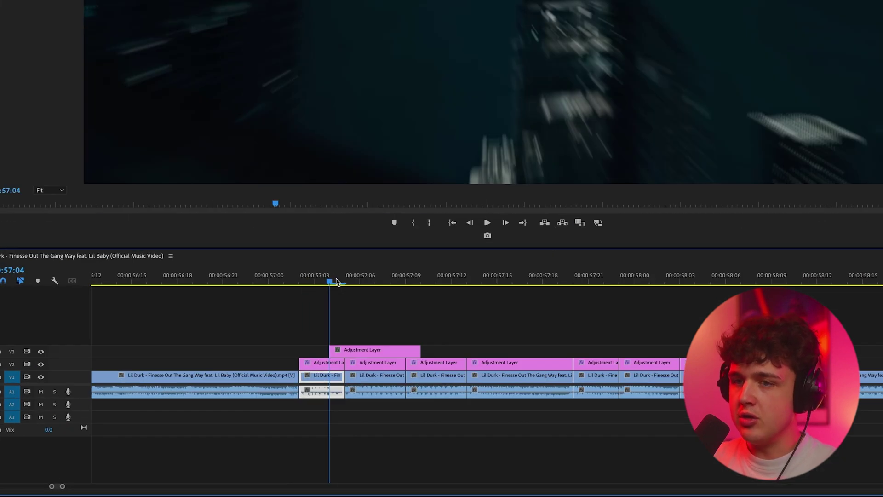
left_click_drag(362, 352, 409, 354)
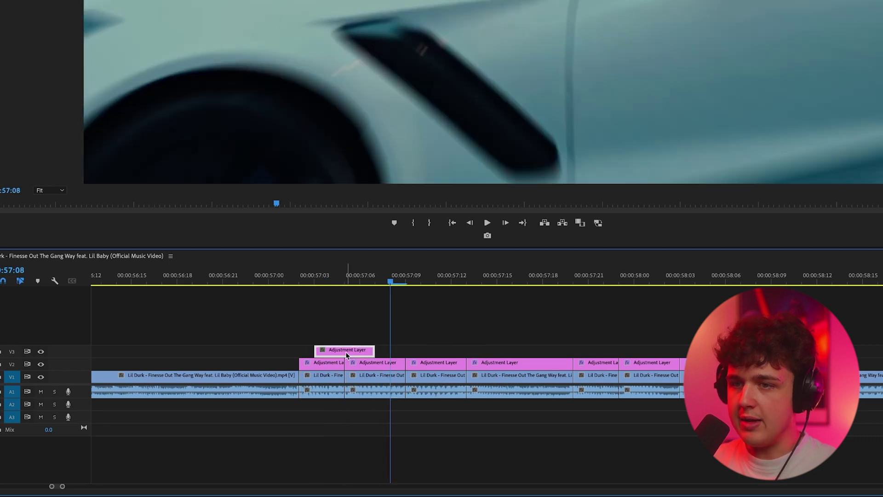
left_click_drag(409, 354, 579, 350)
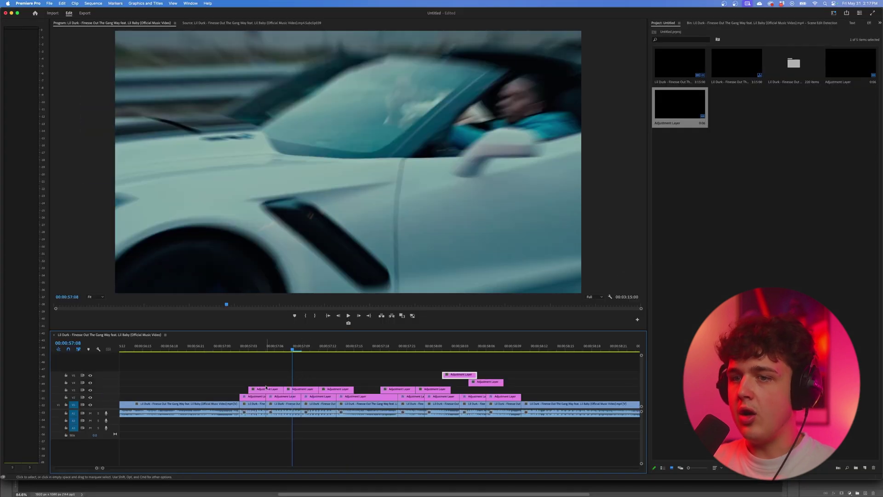
Step: Apply the Brightness & Contrast effect to the first V3 adjustment layer, searching the effects for "bright"
left_click(266, 389)
left_click(267, 348)
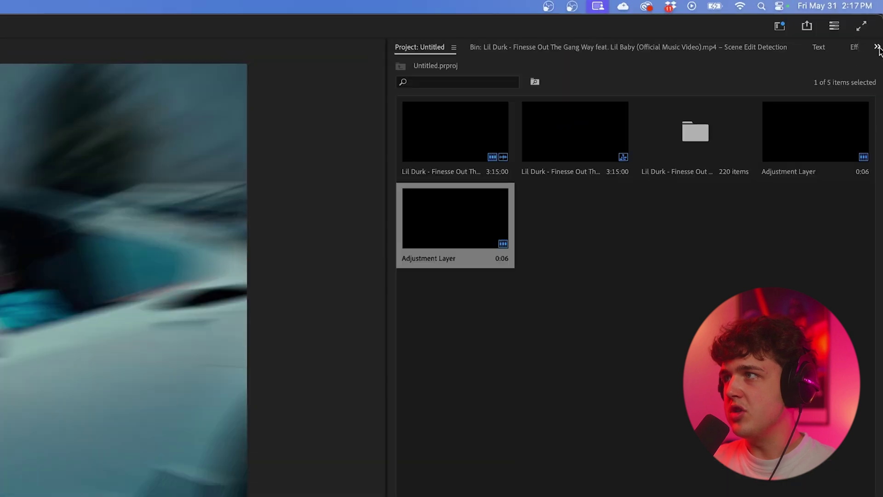
left_click(879, 23)
left_click(754, 62)
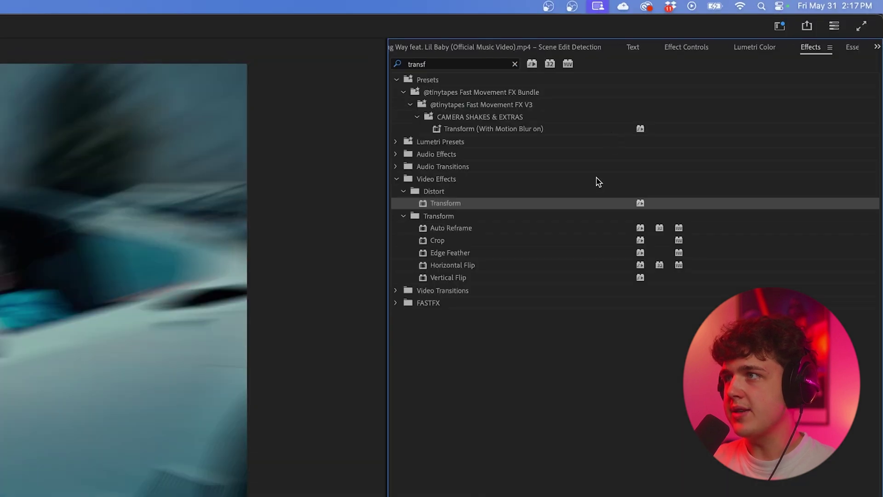
left_click(515, 64)
left_click(457, 64)
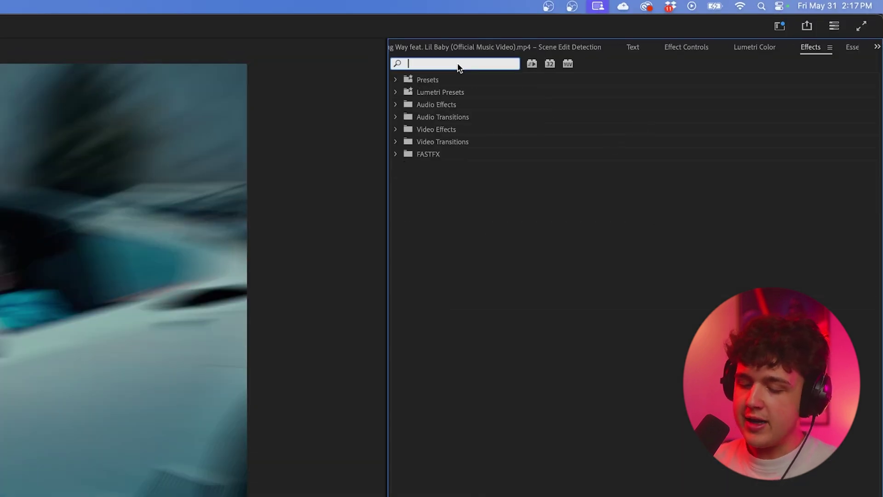
type("bright")
left_click(471, 191)
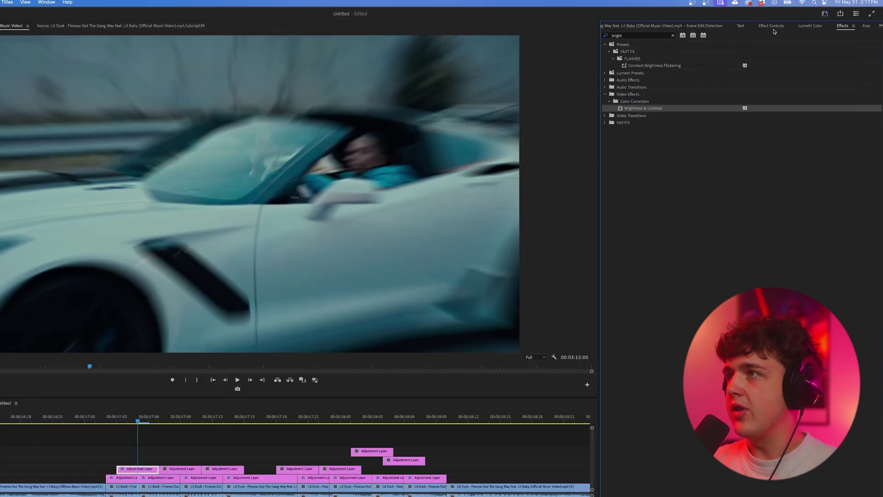
Step: Start Brightness and Contrast keyframes at the first frame of that adjustment layer and raise both values
left_click(773, 29)
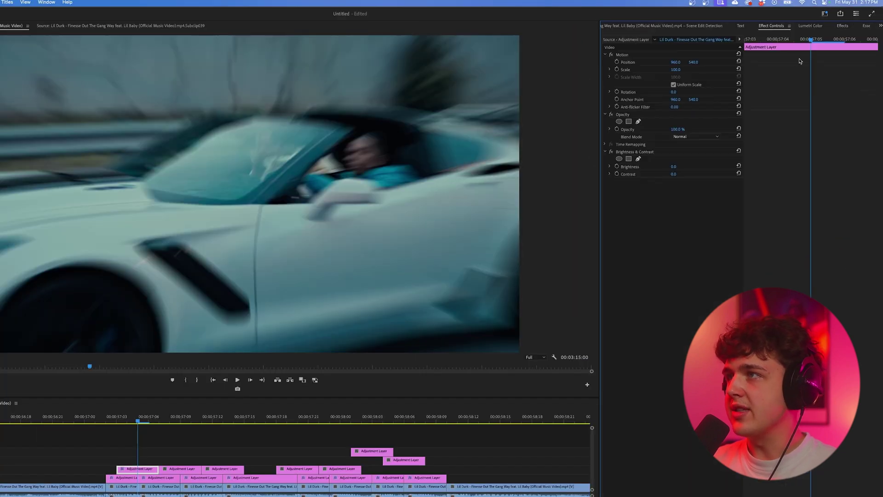
left_click_drag(773, 41, 745, 42)
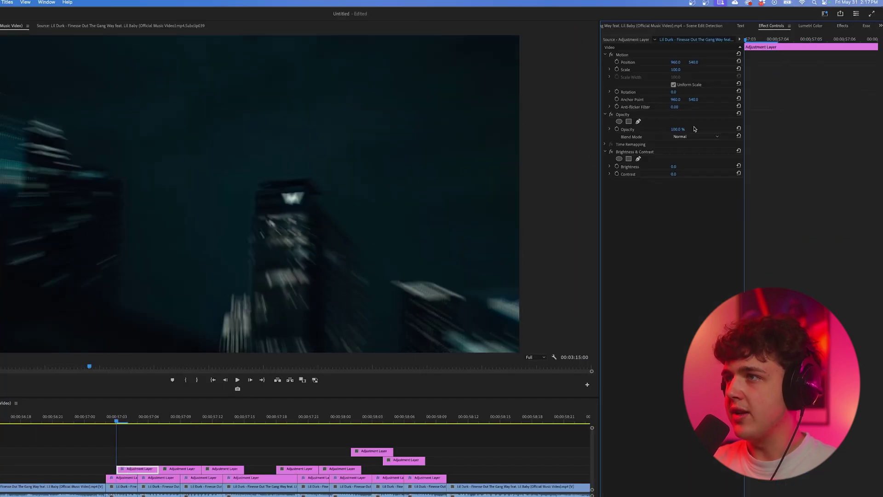
left_click(617, 166)
left_click(617, 174)
left_click_drag(675, 167, 715, 175)
Step: Keyframe contrasting dark and bright Brightness & Contrast values frame by frame, ending the layer at Brightness 99 and Contrast 100
left_click_drag(751, 41, 773, 41)
left_click_drag(676, 175, 609, 167)
key("Right")
left_click(846, 42)
left_click(299, 413)
key("Right")
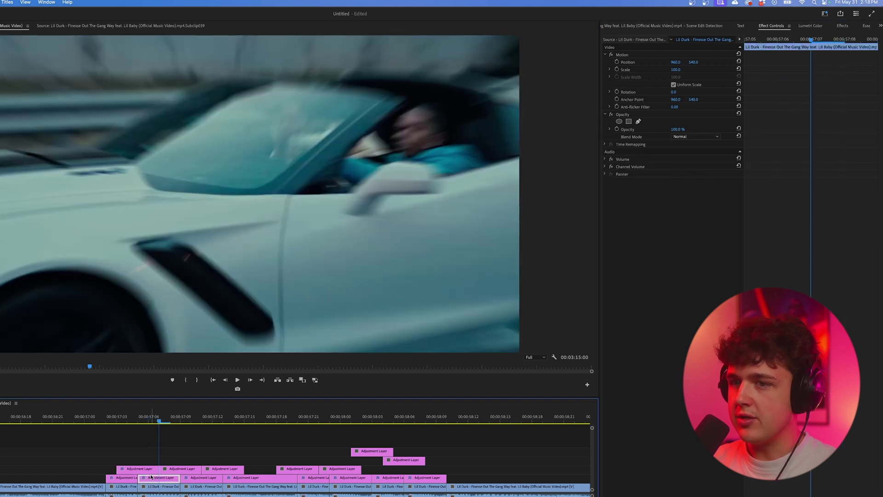
left_click_drag(676, 167, 677, 168)
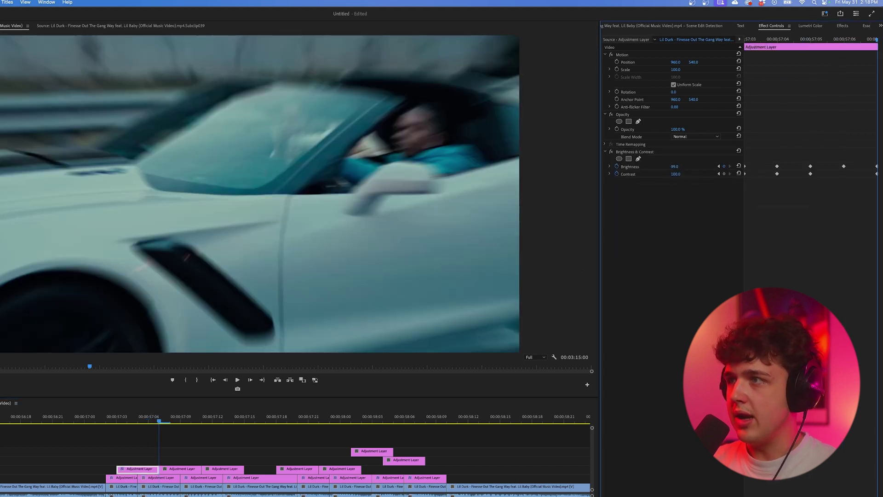
Step: Play the sequence from just before the first short clip to check the brightness flicker
left_click_drag(122, 420, 104, 424)
key("Left")
key("Left")
key("space")
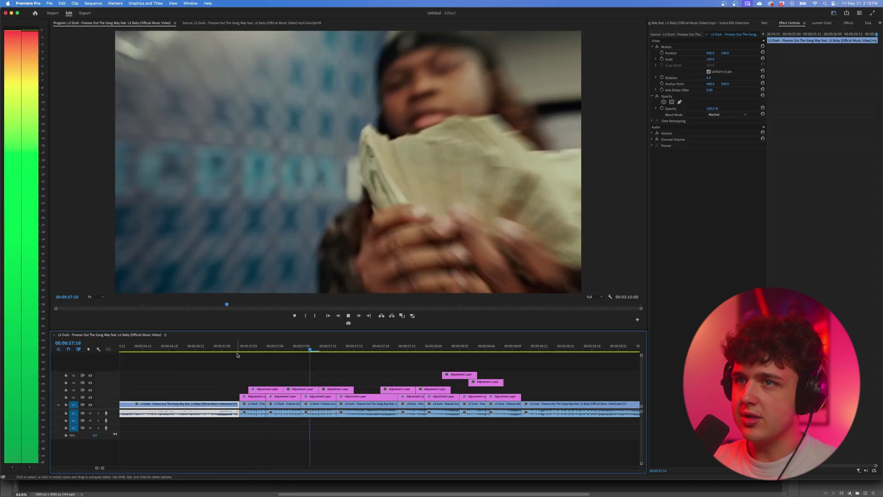
key("space")
Step: Copy the first flicker layer's attributes and paste its Brightness & Contrast effect onto all the other upper adjustment layers
left_click(273, 390)
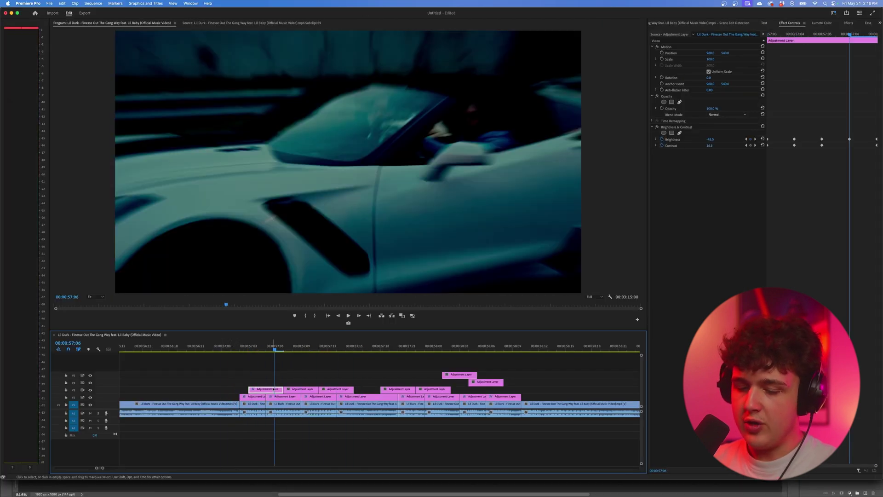
left_click_drag(541, 360, 306, 391)
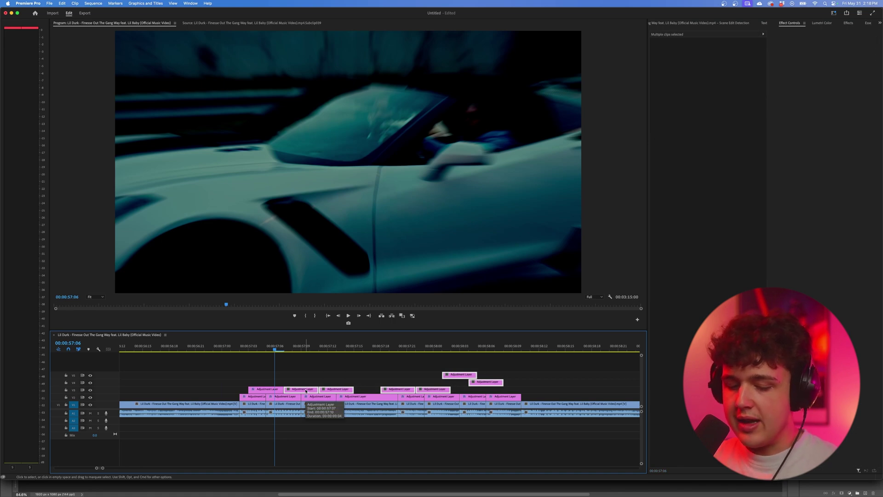
key("super+alt+v")
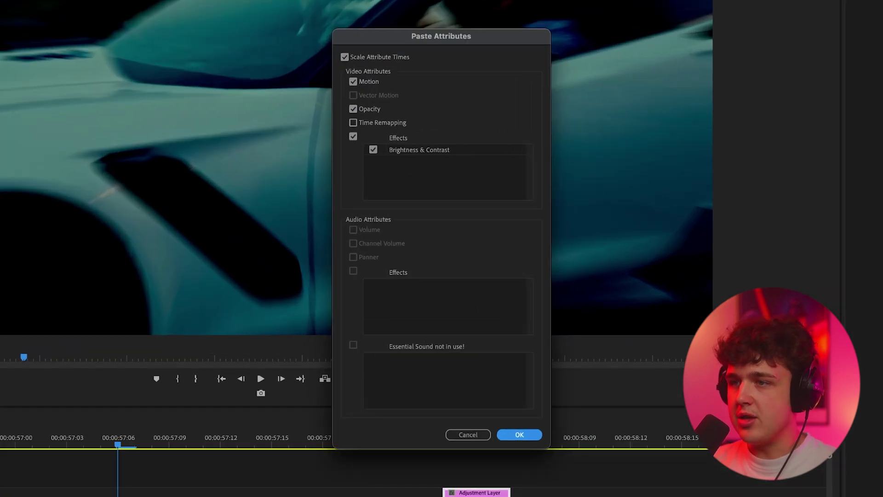
key("Return")
Step: Play the short clips with the flicker effect on every cut
left_click(238, 348)
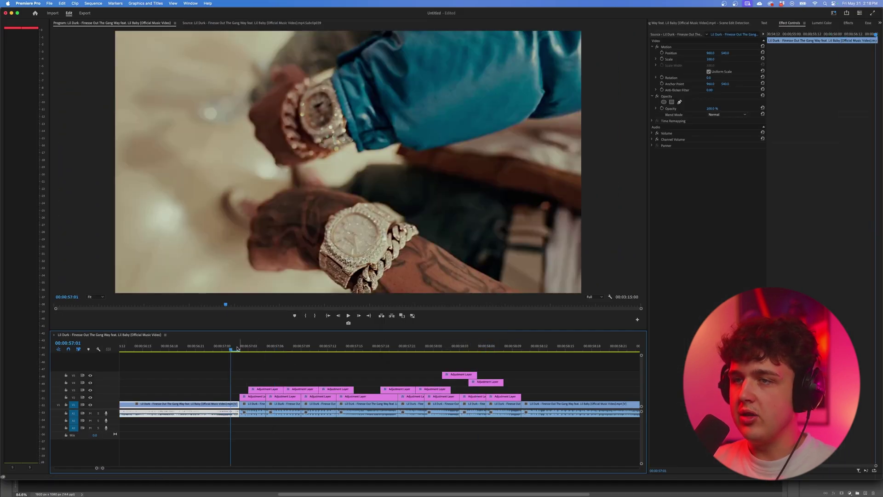
key("space")
left_click(240, 349)
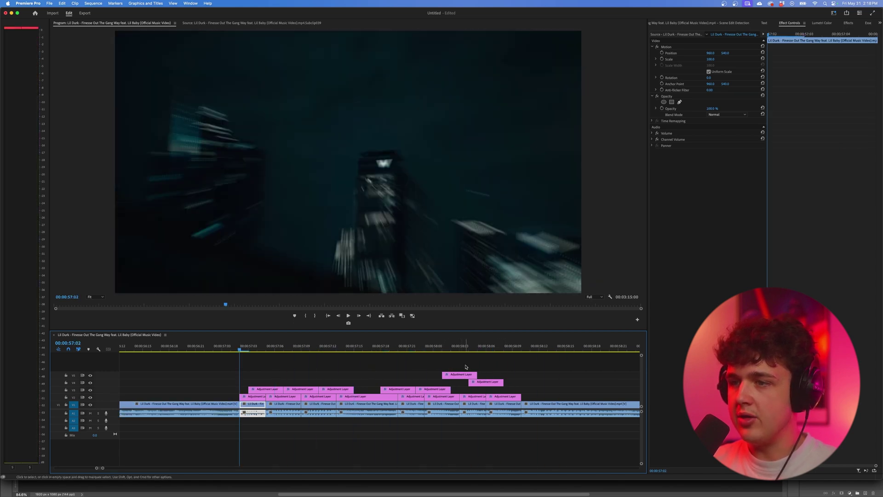
Step: Disable the V4 and V5 flicker layers, the last two flicker layers on V3 and the second one on V3
left_click_drag(465, 367, 484, 383)
key("shift+super+e")
left_click(433, 389)
key("shift+super+e")
left_click(398, 390)
key("shift+super+e")
left_click(304, 390)
key("shift+super+e")
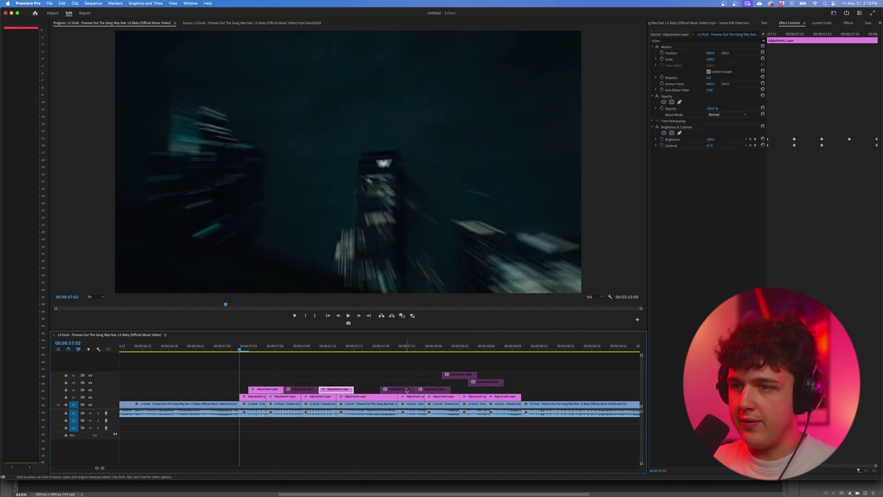
Step: Re-enable the fourth V3 flicker layer and the V5 flicker layer, shifting the V5 layer slightly later
left_click(405, 390)
key("shift+super+e")
left_click_drag(465, 378, 474, 377)
Step: Play the short clips from before the first cut to check the reduced number of flickers
left_click_drag(252, 348, 213, 351)
key("space")
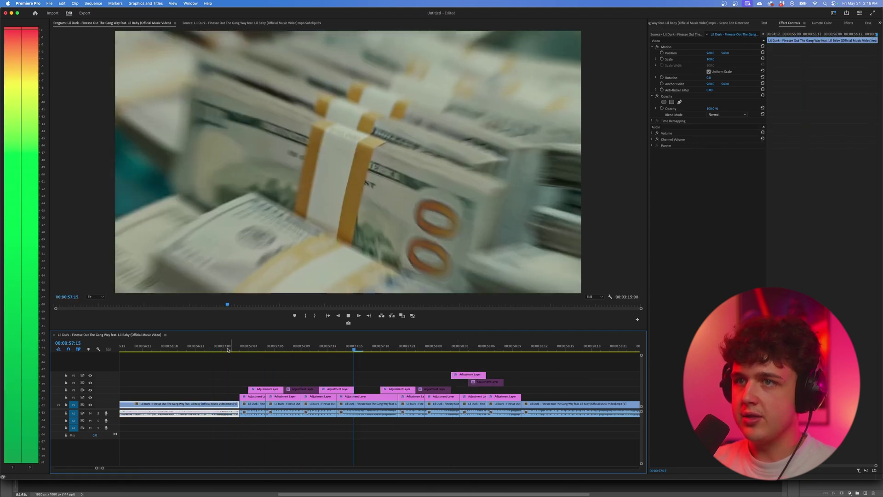
key("space")
Step: Place a six-frame adjustment layer on V2 centred over the cut at 00:01:05:03, and a copy over the cut after the short clips
scroll(229, 349, "down", 5)
left_click_drag(290, 349, 183, 365)
scroll(476, 394, "right", 2)
left_click_drag(523, 346, 506, 342)
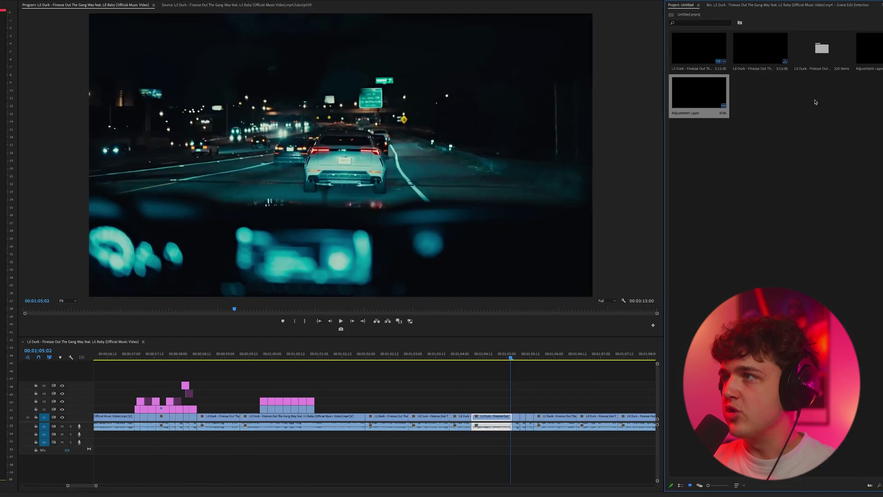
left_click_drag(868, 50, 482, 410)
scroll(534, 404, "up", 3)
scroll(515, 408, "up", 2)
left_click_drag(457, 353, 424, 359)
scroll(431, 417, "right", 2)
left_click_drag(432, 408, 517, 408)
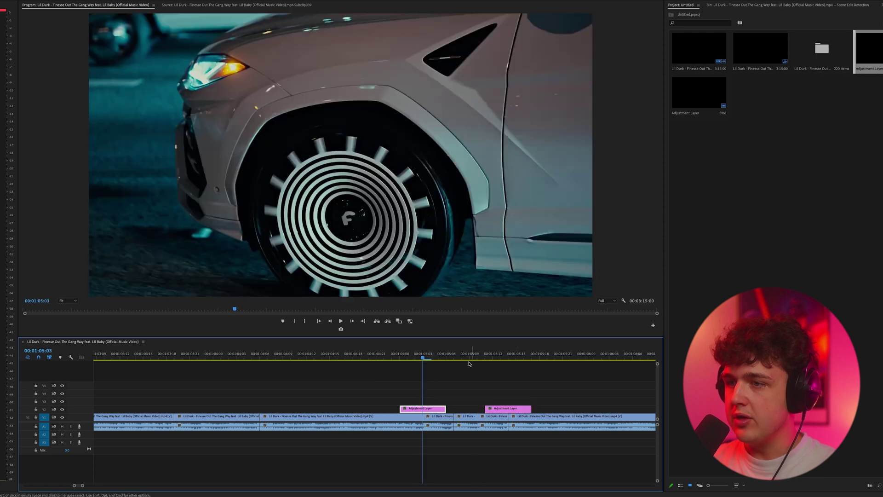
Step: Copy the V2 adjustment layer onto an earlier cut and a later cut of the same section
scroll(497, 380, "down", 4)
scroll(488, 402, "right", 3)
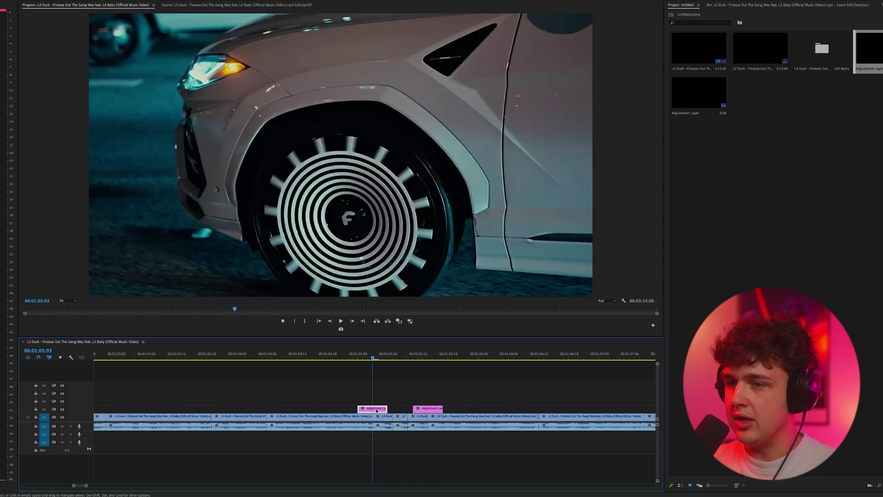
left_click_drag(378, 411, 544, 407)
left_click(762, 65)
left_click(875, 65)
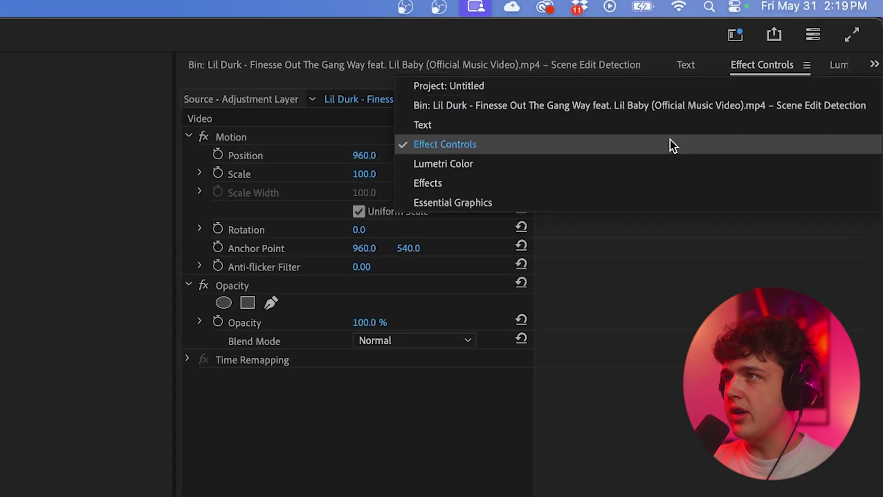
left_click(469, 184)
left_click(357, 89)
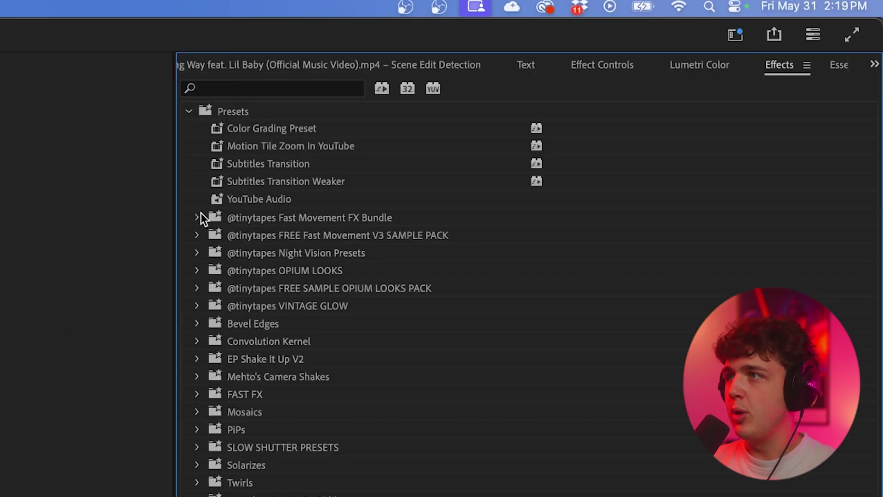
left_click(198, 217)
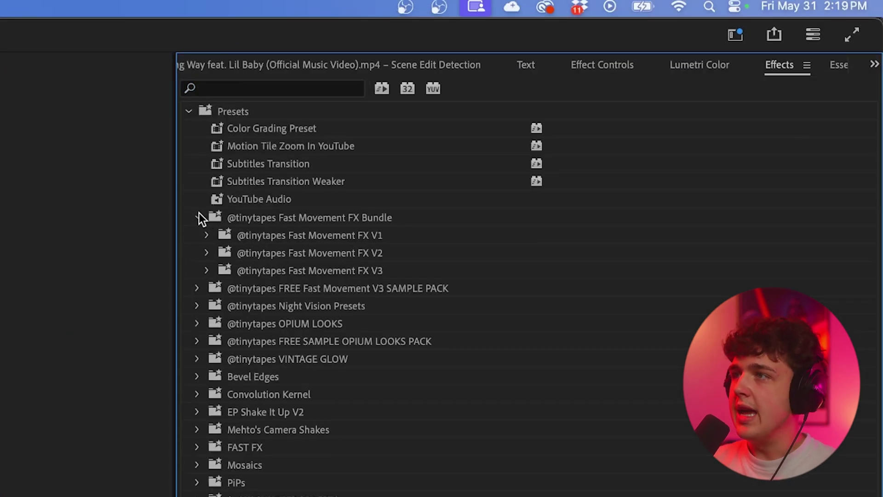
left_click(206, 235)
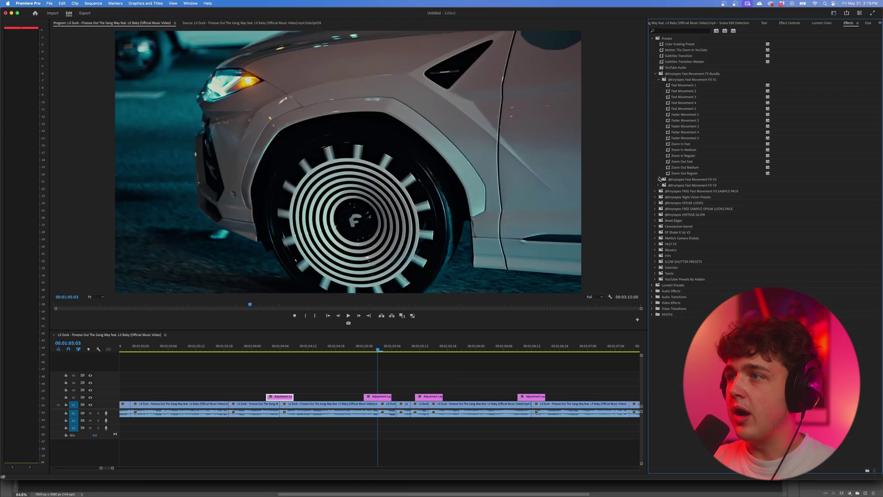
Step: Expand the Fast Movement FX V2 and V3 folders and examine their camera shake, hit, shake transition and wipe presets
left_click(660, 179)
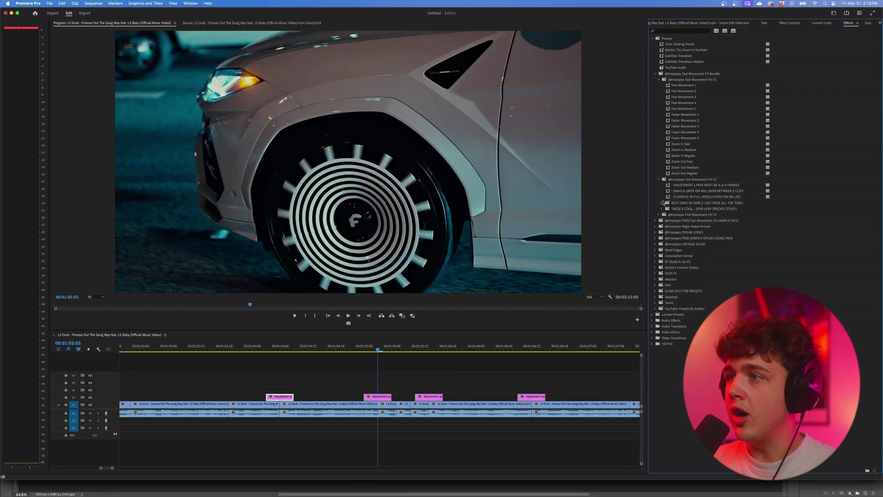
left_click(662, 280)
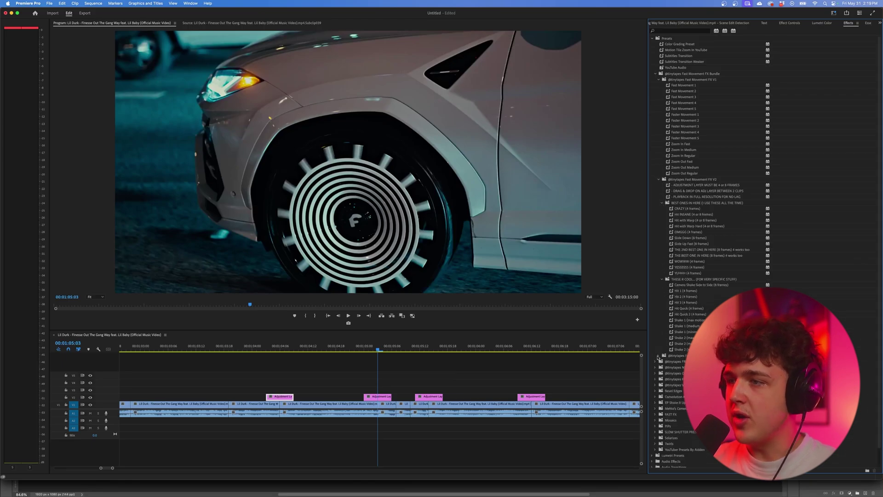
left_click(657, 356)
left_click(661, 318)
scroll(663, 324, "down", 3)
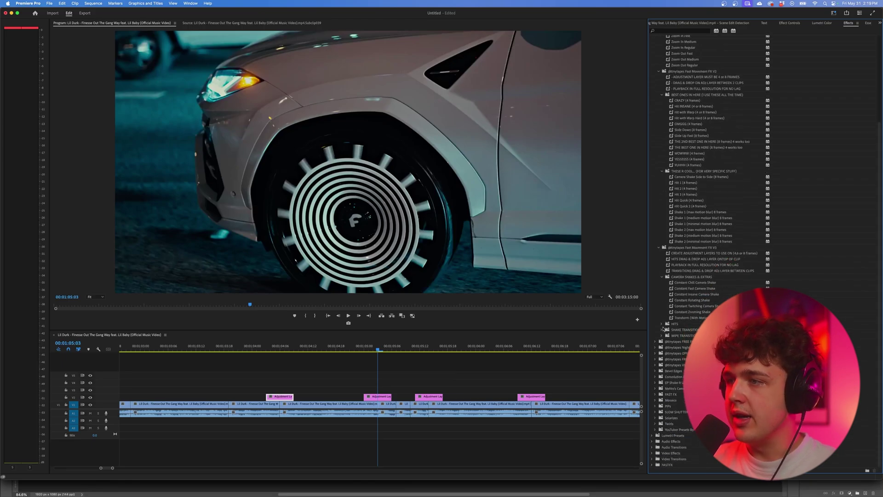
left_click(662, 330)
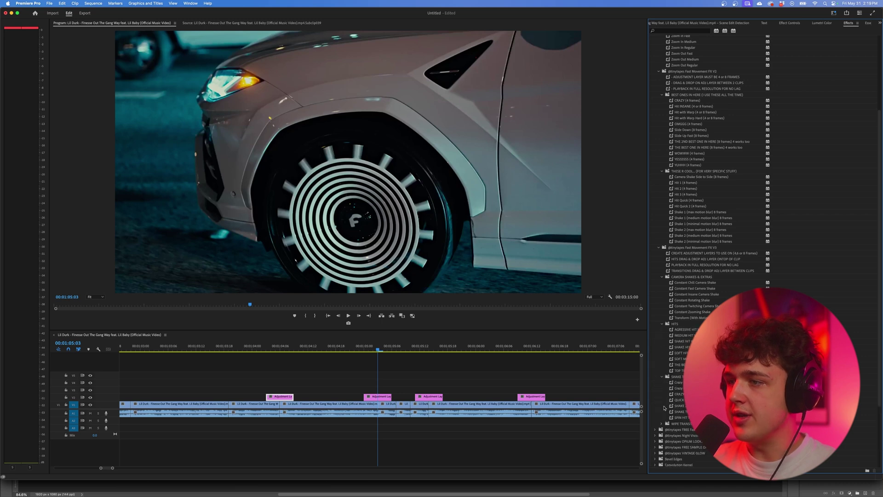
left_click(662, 324)
scroll(731, 284, "up", 5)
scroll(743, 291, "down", 8)
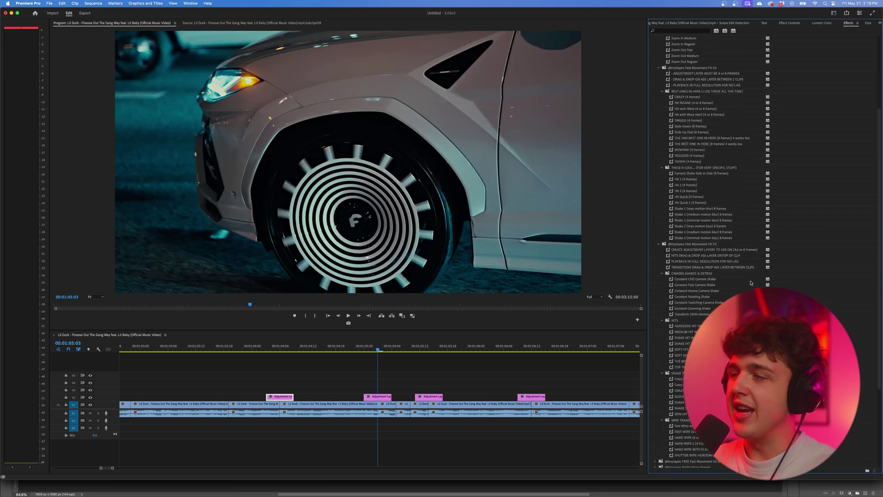
scroll(732, 275, "up", 2)
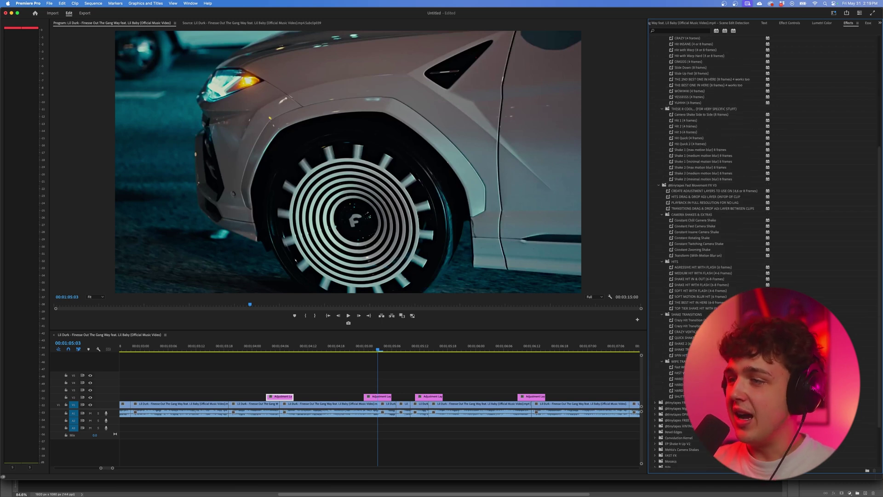
scroll(732, 275, "up", 1)
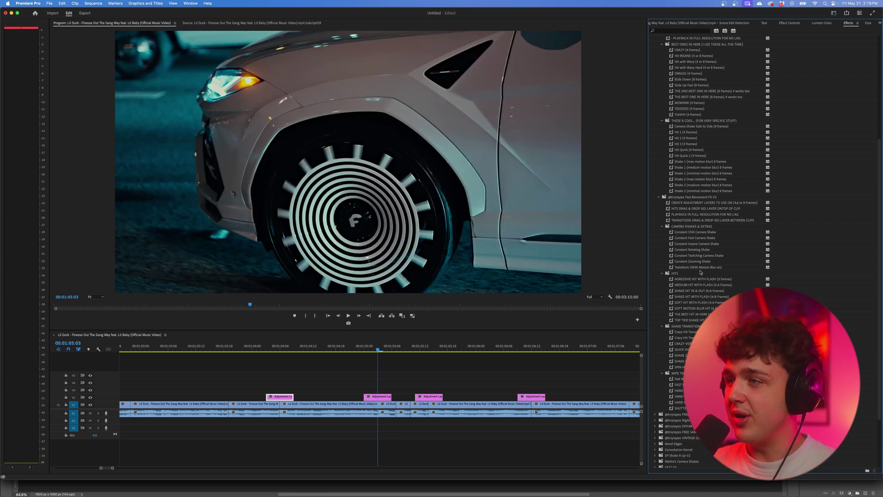
Step: Apply presets from the V3 HITS folder to the V2 adjustment layers and play the section
left_click_drag(705, 302, 498, 361)
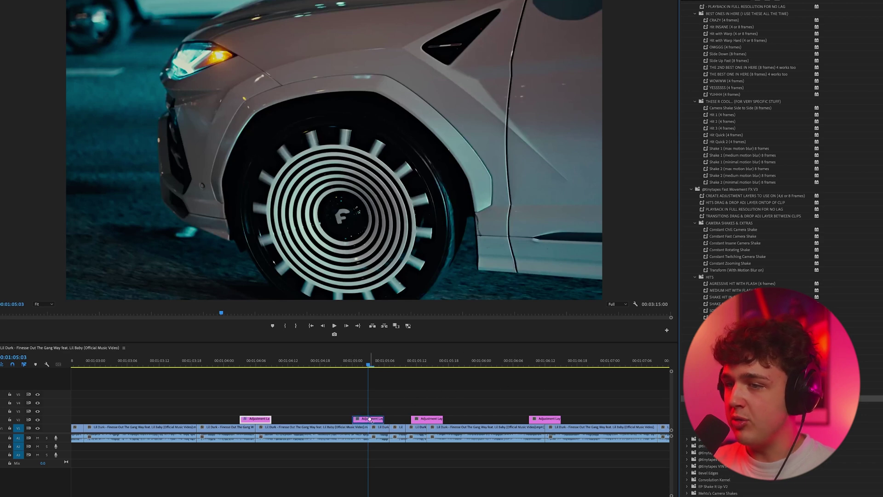
left_click_drag(369, 420, 369, 419)
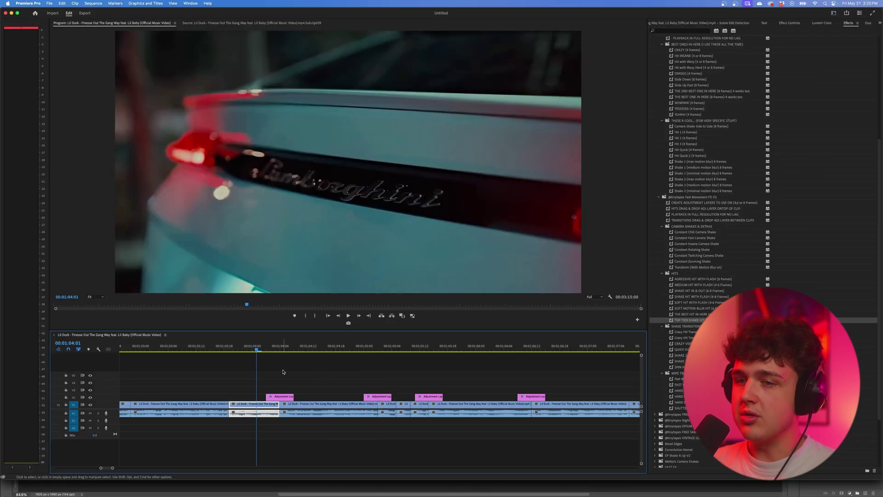
key("space")
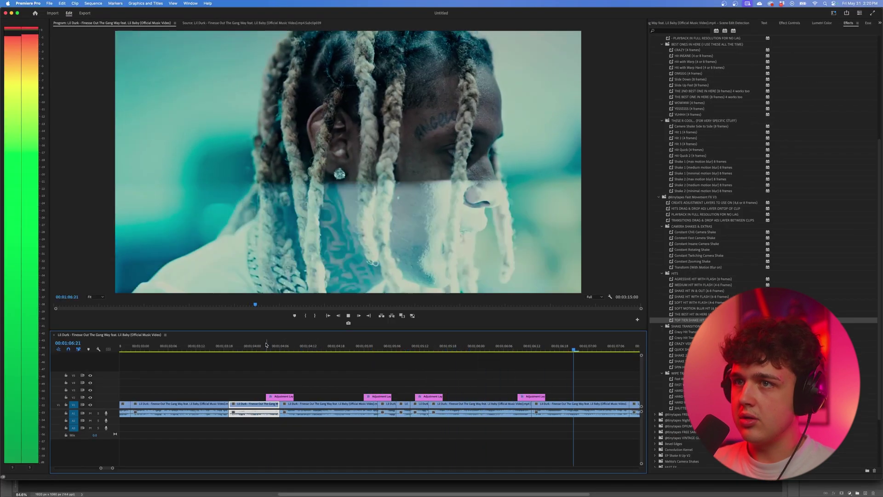
Step: Disable the four V2 adjustment layers and play the same section without the presets for comparison
left_click_drag(266, 345, 262, 345)
left_click_drag(562, 382, 293, 400)
key("space")
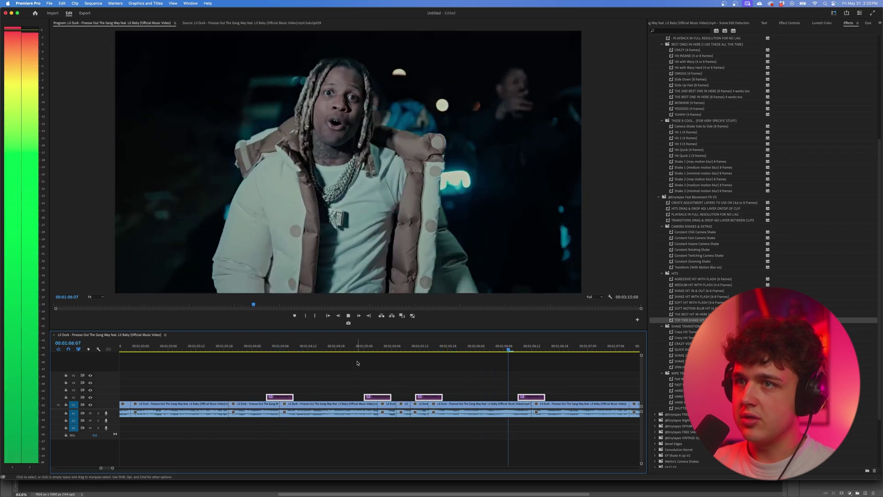
key("space")
Step: Place three adjustment layers from the project on V2, each spanning one of the next three cuts after the disabled layers
left_click(552, 404)
scroll(552, 381, "down", 4)
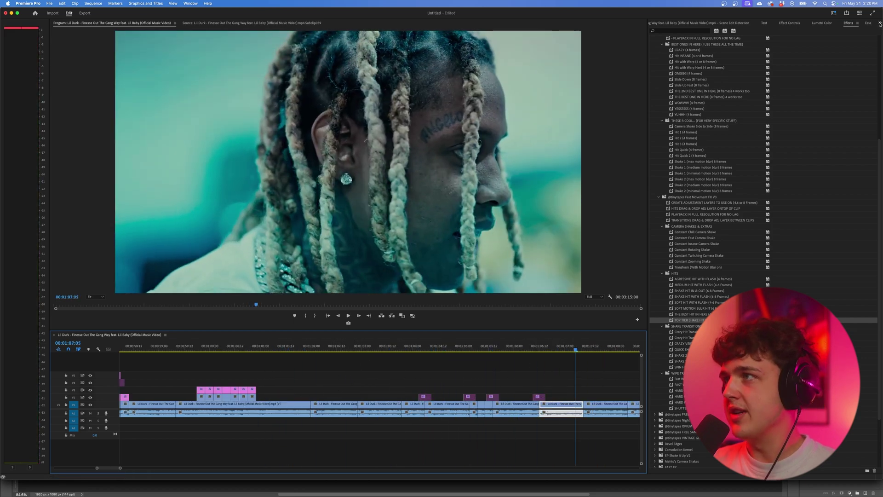
left_click(880, 23)
left_click(819, 30)
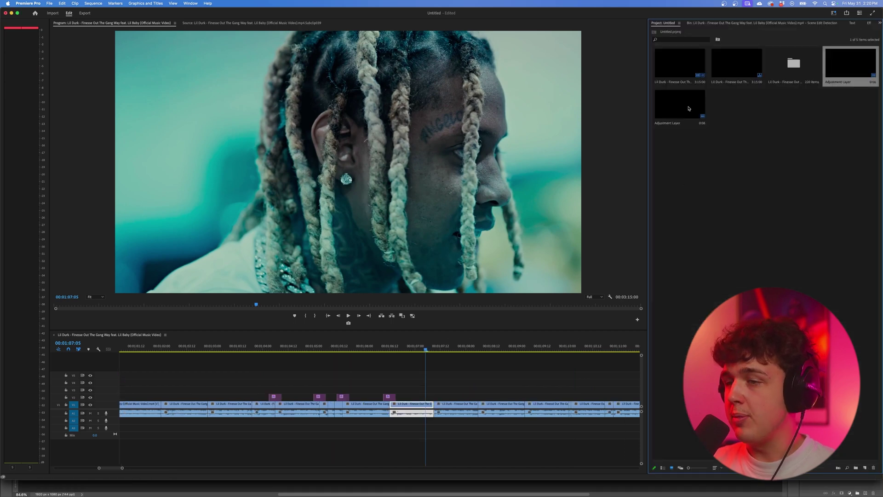
left_click_drag(689, 109, 482, 377)
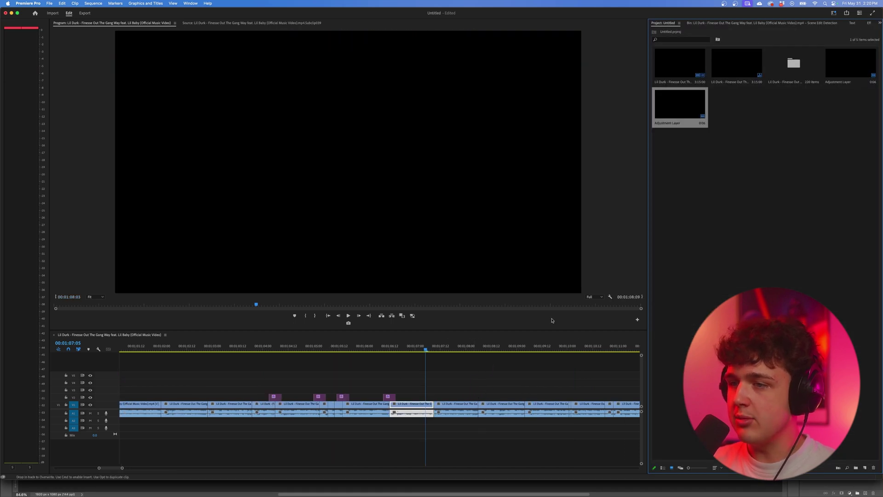
key("equal")
left_click_drag(406, 387, 397, 396)
left_click_drag(681, 106, 481, 362)
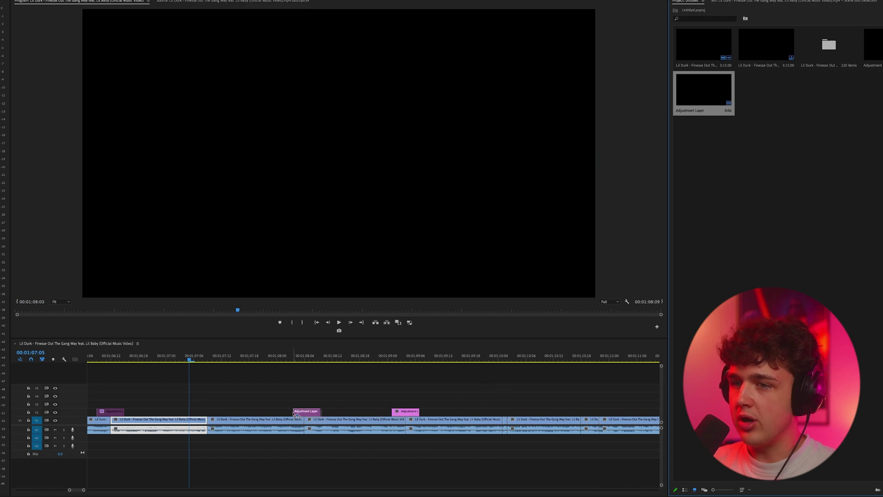
left_click_drag(294, 414, 291, 413)
left_click_drag(696, 99, 195, 412)
Step: Apply a hard wipe transition preset from the V3 WIPE TRANSITIONS folder to the first new adjustment layer and play the cut
left_click(871, 25)
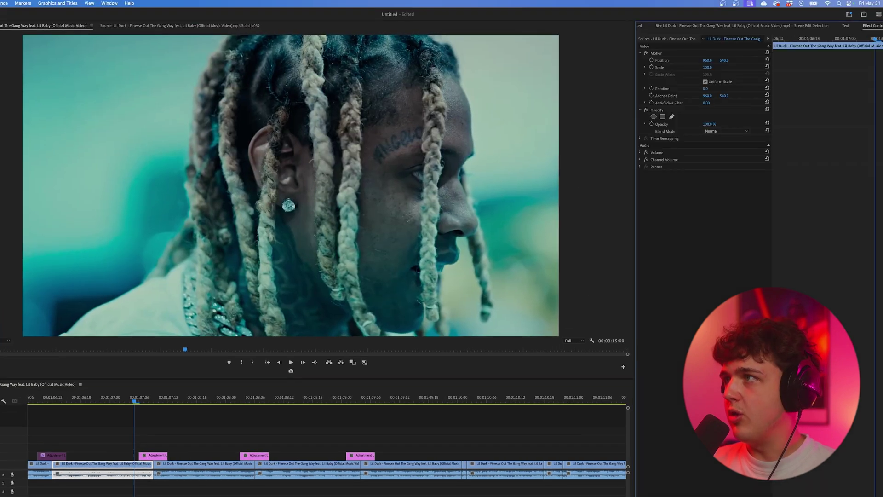
left_click(882, 26)
left_click(851, 71)
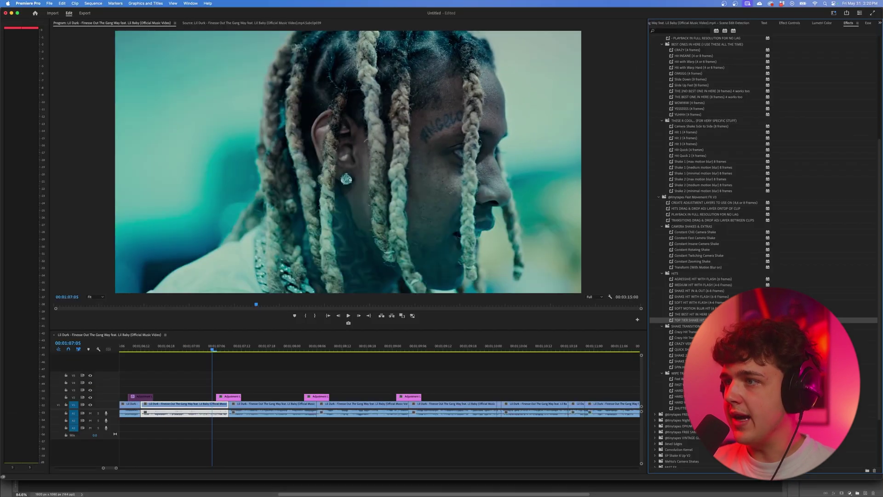
left_click_drag(215, 397, 216, 397)
key("space")
mouse_move(194, 351)
left_mouse_down()
mouse_move(246, 355)
mouse_move(200, 354)
left_mouse_up()
key("space")
Step: Disable the wipe transition's adjustment layer, play the cut for comparison, and enable the layer again
left_click(229, 397)
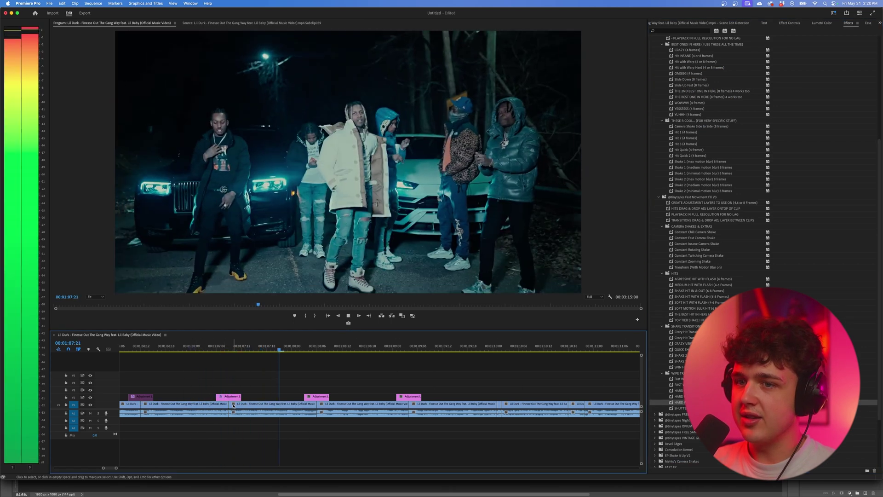
key("shift+super+e")
left_click(208, 347)
key("space")
left_click(208, 343)
key("shift+super+e")
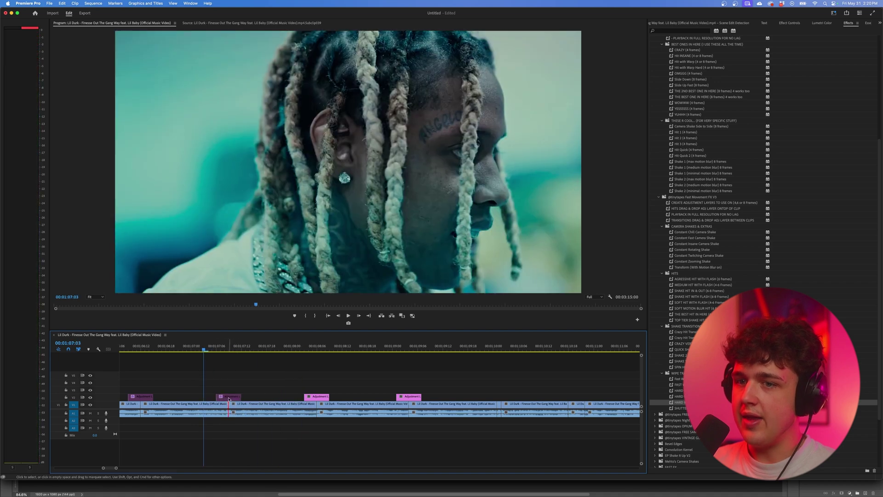
key("space")
key("space")
key("Down")
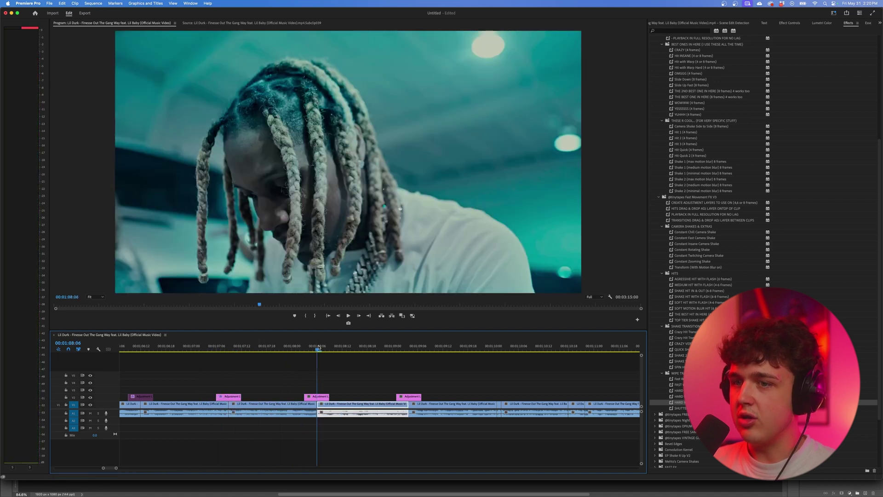
Step: Apply the V3 AGRESSIVE HIT WITH FLASH preset to the second new adjustment layer and play across its cut
left_click(298, 346)
key("space")
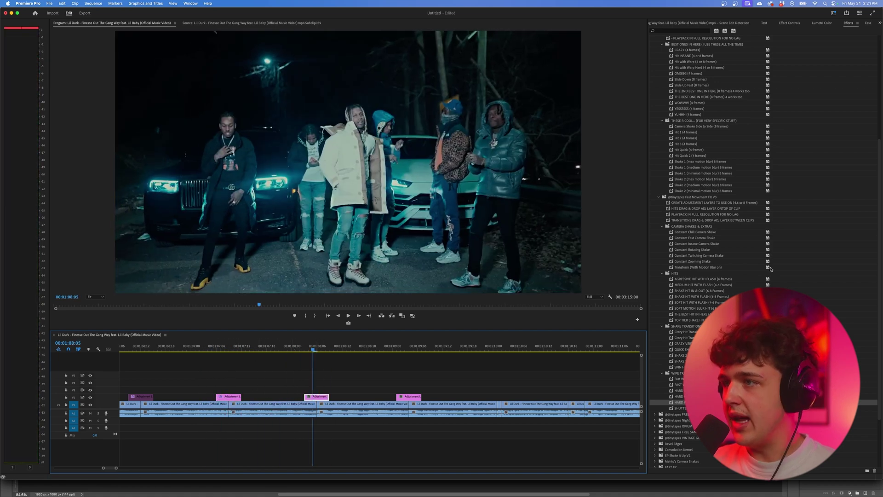
left_click_drag(734, 280, 323, 397)
key("space")
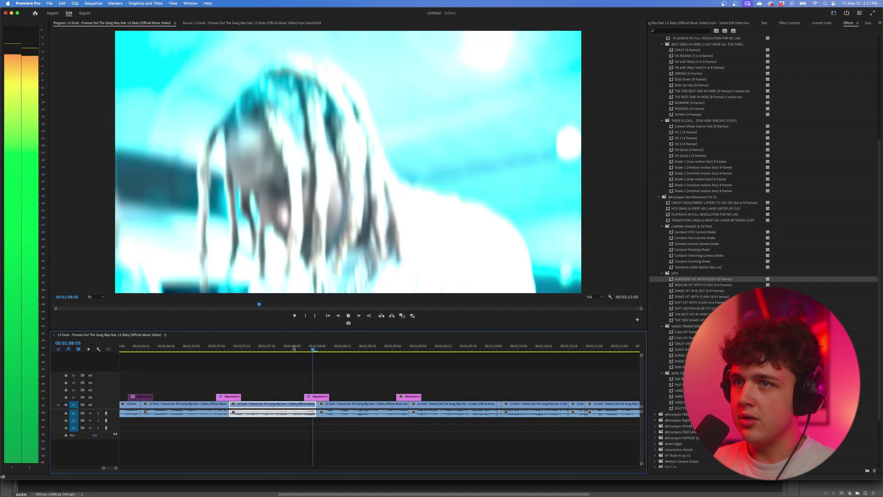
left_click(294, 349)
key("space")
left_click_drag(295, 349, 307, 353)
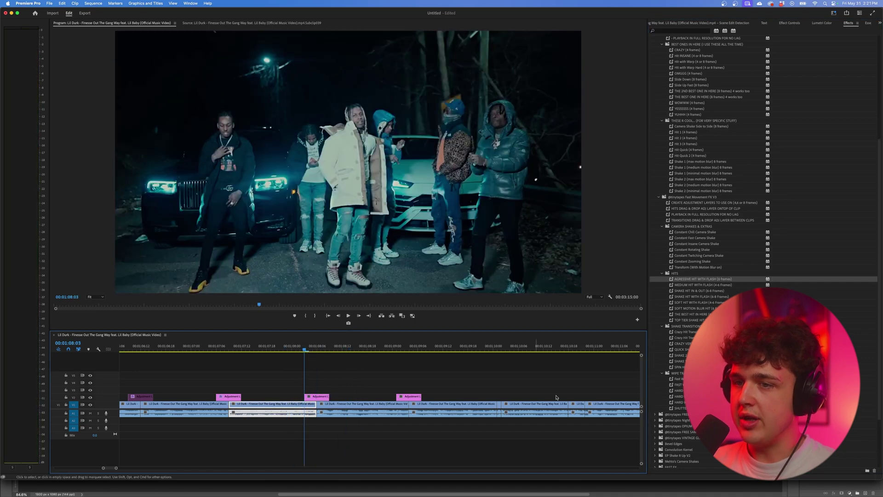
Step: Try the MEDIUM HIT WITH FLASH and SHAKE HIT WITH FLASH presets on the second adjustment layer, playing the cut with each
left_click(697, 285)
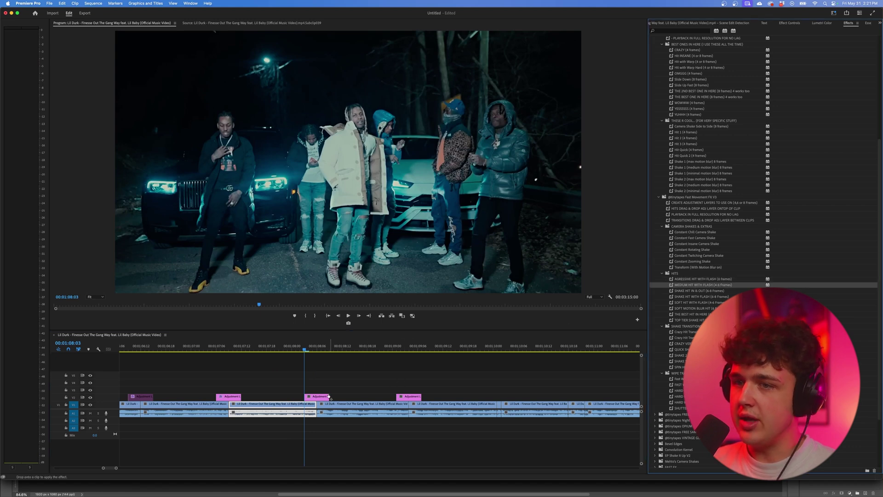
left_click_drag(326, 397, 325, 397)
left_click(294, 350)
key("space")
left_click(295, 349)
key("space")
key("space")
left_click(326, 351)
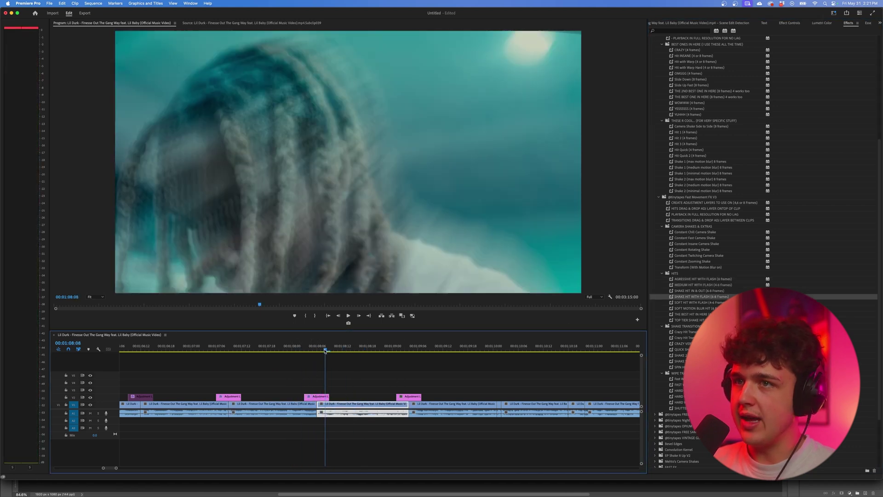
key("space")
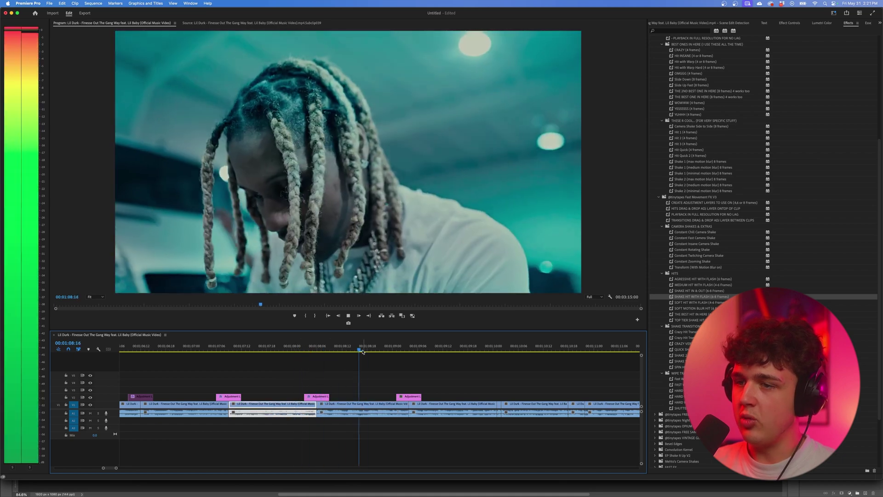
Step: Try presets from the V3 SHAKE TRANSITIONS folder on the third adjustment layer and play through the following clips
left_click(399, 409)
left_click(412, 409)
left_click(322, 409)
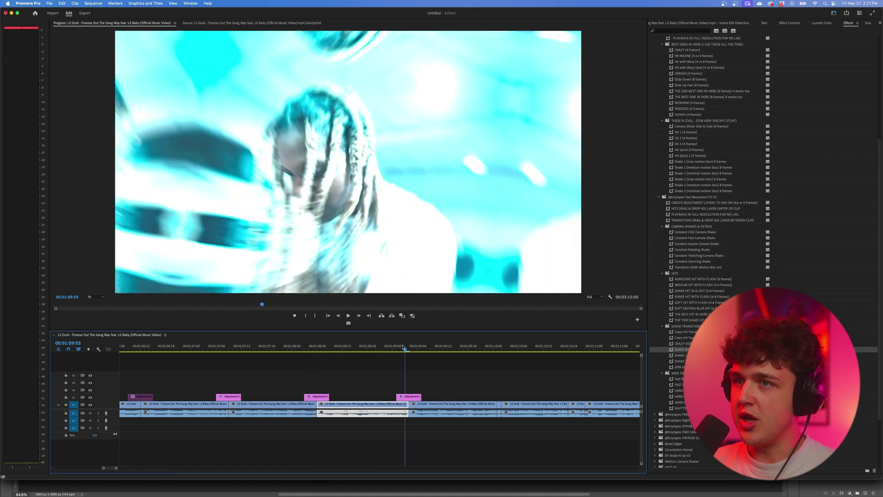
left_click(417, 409)
left_click(438, 348)
left_click_drag(437, 348, 357, 344)
key("space")
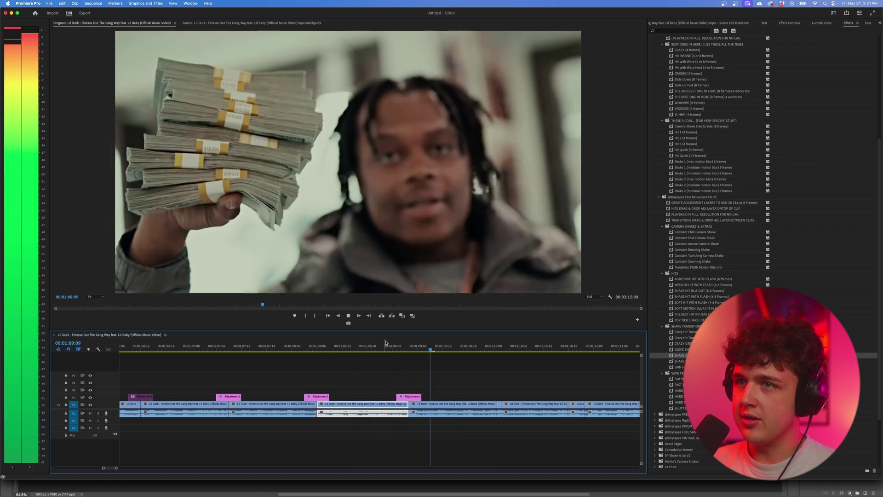
key("minus")
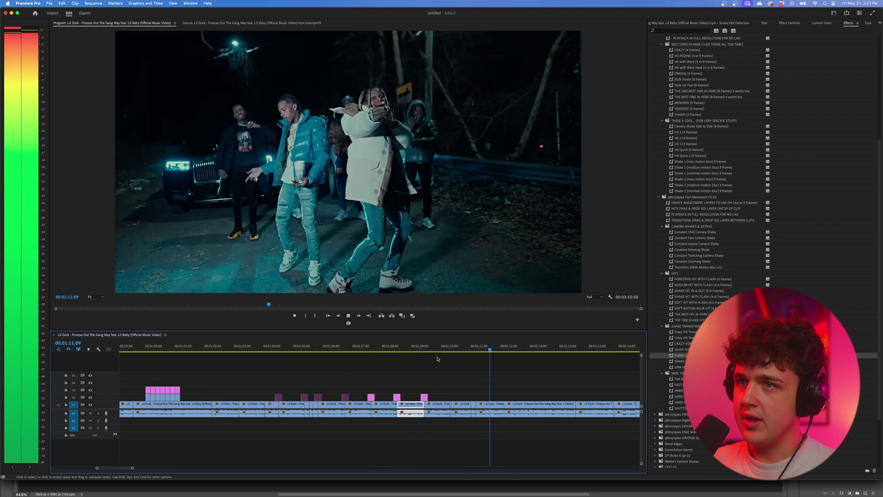
key("space")
key("d")
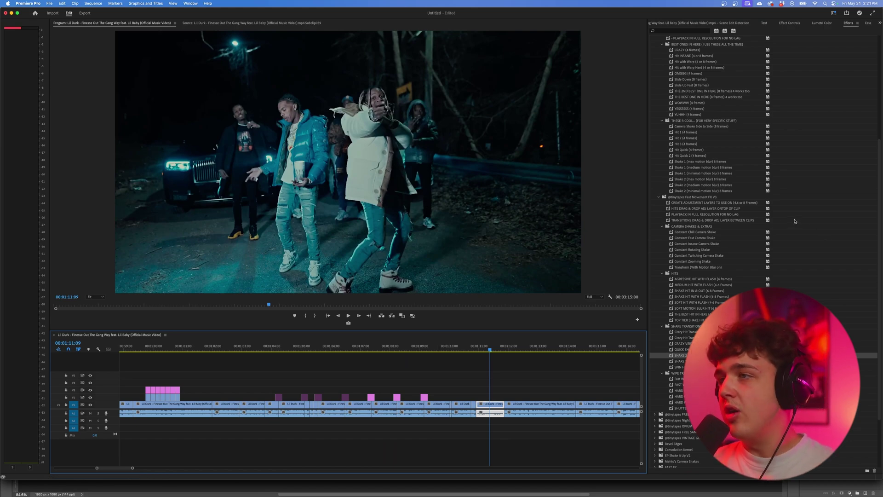
Step: Place another adjustment layer from the project on V3, between the second and third V2 adjustment layers
left_click(709, 227)
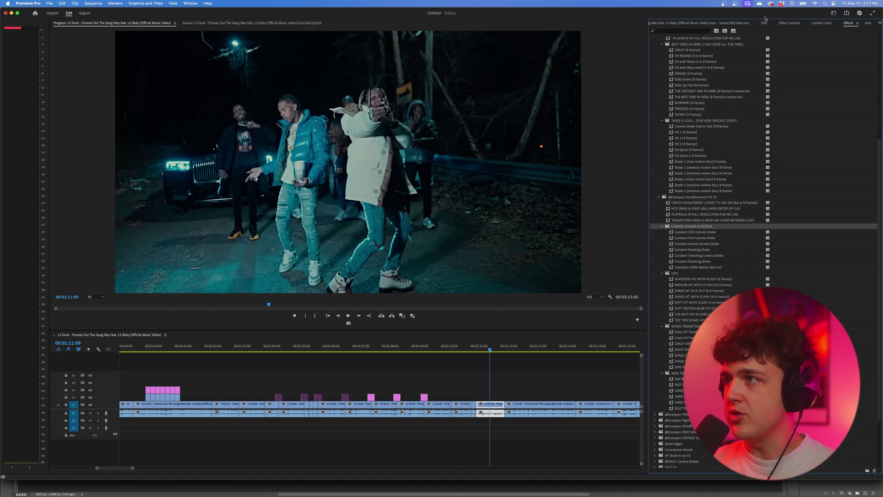
left_click(880, 22)
left_click(764, 29)
left_click_drag(681, 103, 625, 196)
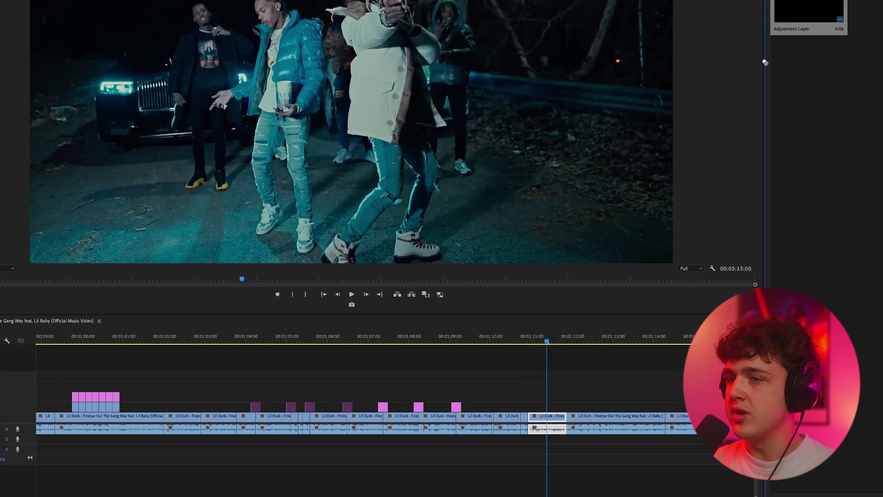
left_click_drag(737, 127, 435, 397)
scroll(435, 397, "up", 5)
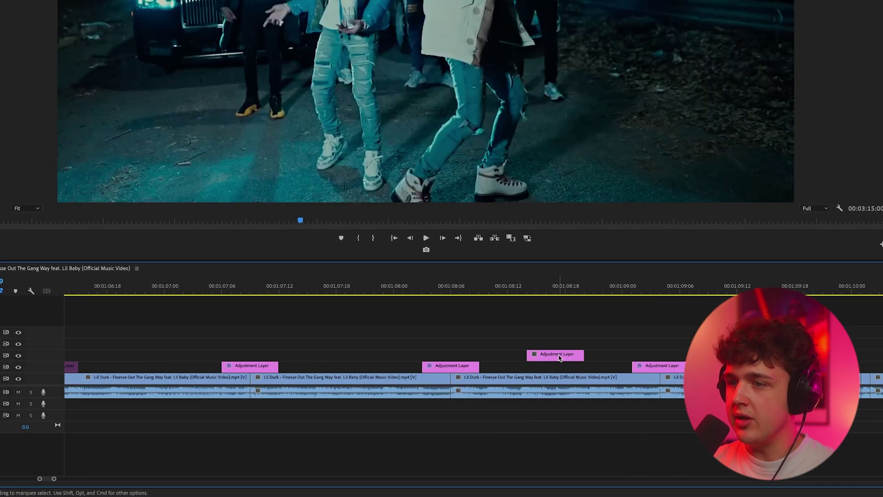
Step: Find the flicker presets, apply Constant Brightness Flickering to the V3 adjustment layer, stack it above the third V2 layer and play
left_click(559, 358)
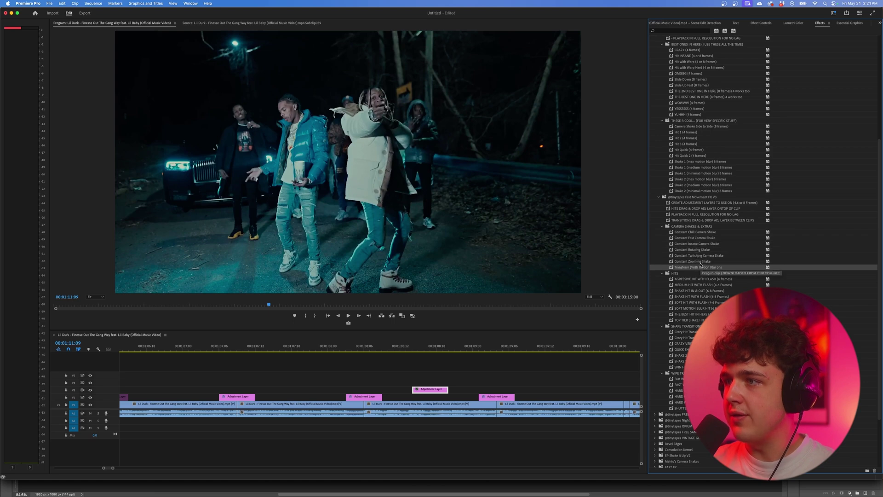
type("flicker")
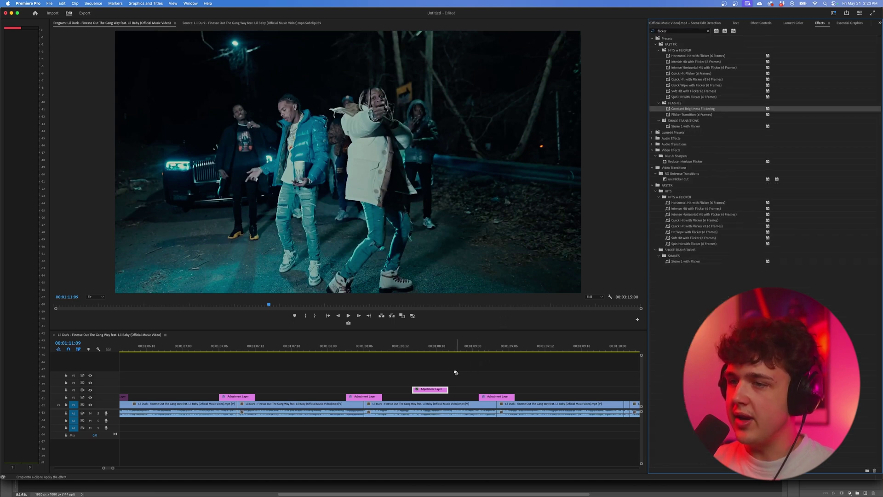
left_click_drag(419, 348, 418, 349)
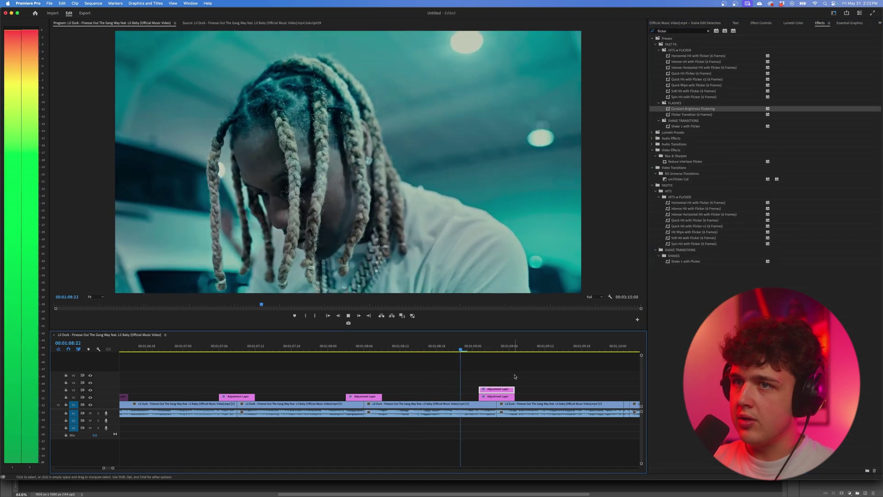